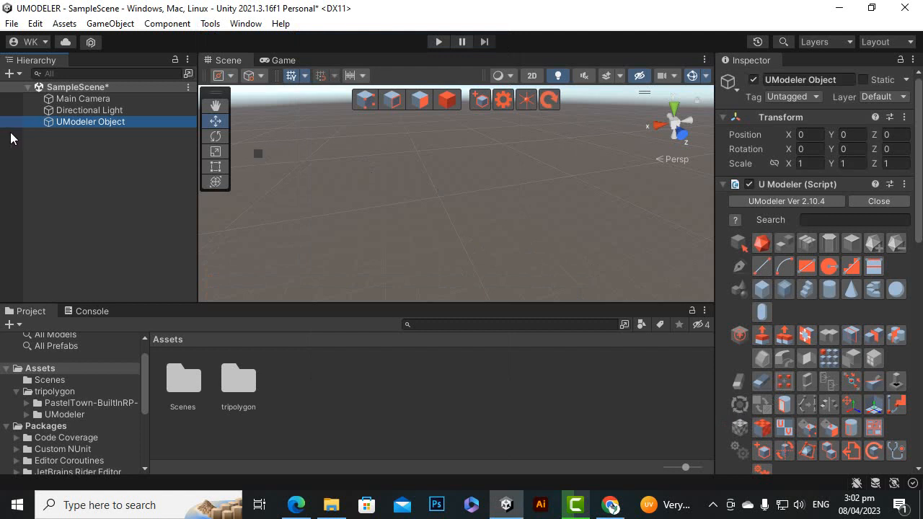
Step: Draw a capsule primitive on the ground grid, with dimensions of about 1160 by 1000
{"action": "left_click", "coordinate": [762, 311]}
{"action": "mouse_move", "coordinate": [442, 250]}
{"action": "left_mouse_down"}
{"action": "mouse_move", "coordinate": [469, 244]}
{"action": "mouse_move", "coordinate": [459, 243]}
{"action": "left_mouse_up"}
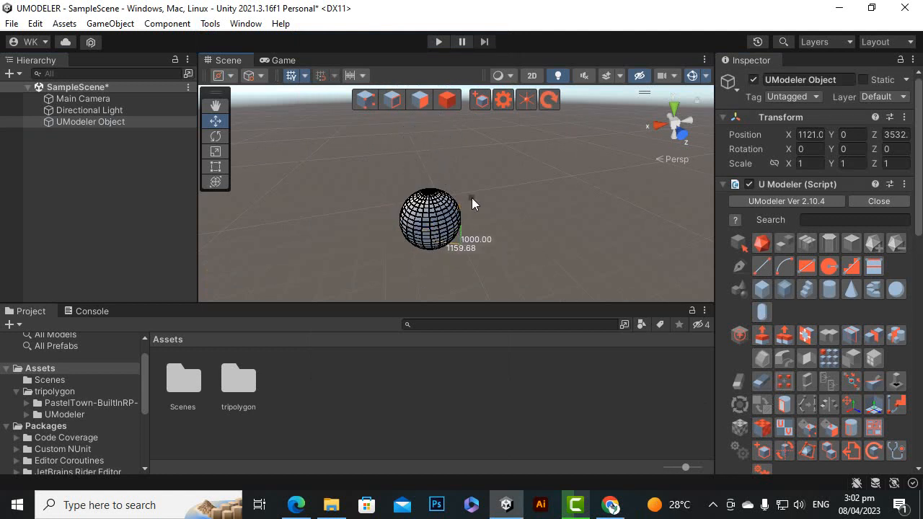
{"action": "key", "text": "alt"}
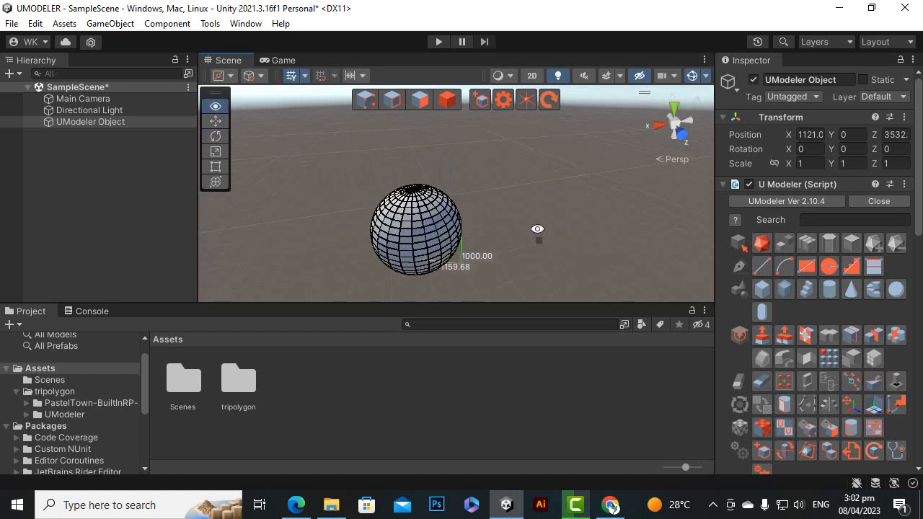
{"action": "left_click_drag", "start_coordinate": [537, 229], "coordinate": [448, 146], "text": "alt"}
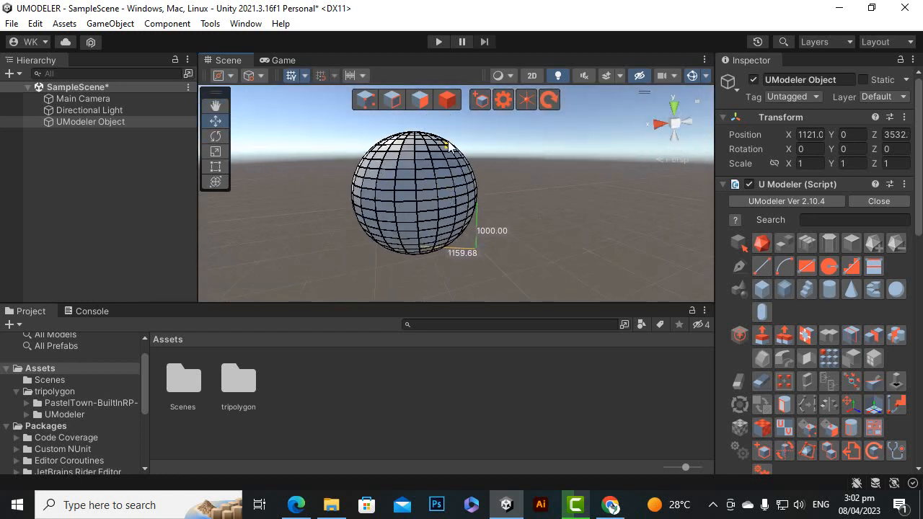
Step: Finish creating the primitive and switch to Object mode with the Move gizmo active
{"action": "left_click", "coordinate": [449, 103]}
{"action": "left_click_drag", "start_coordinate": [481, 256], "coordinate": [450, 189], "text": "alt"}
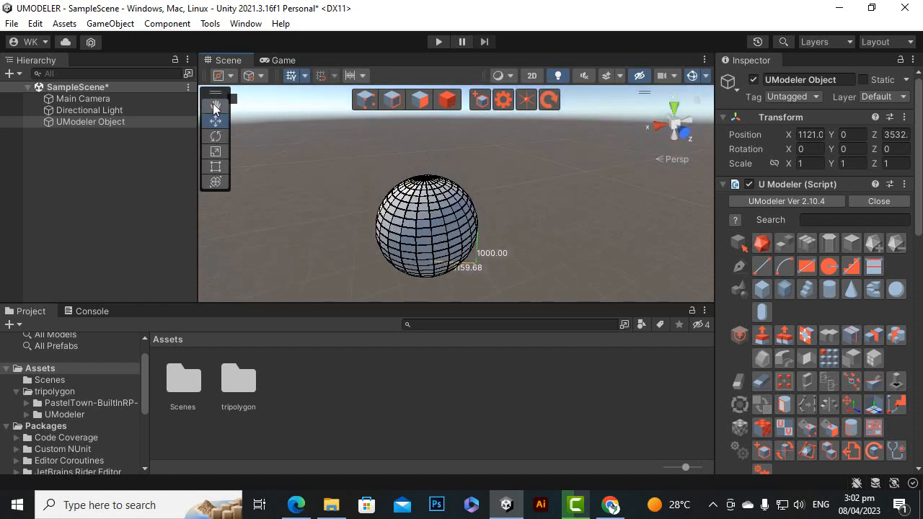
{"action": "key", "text": "w"}
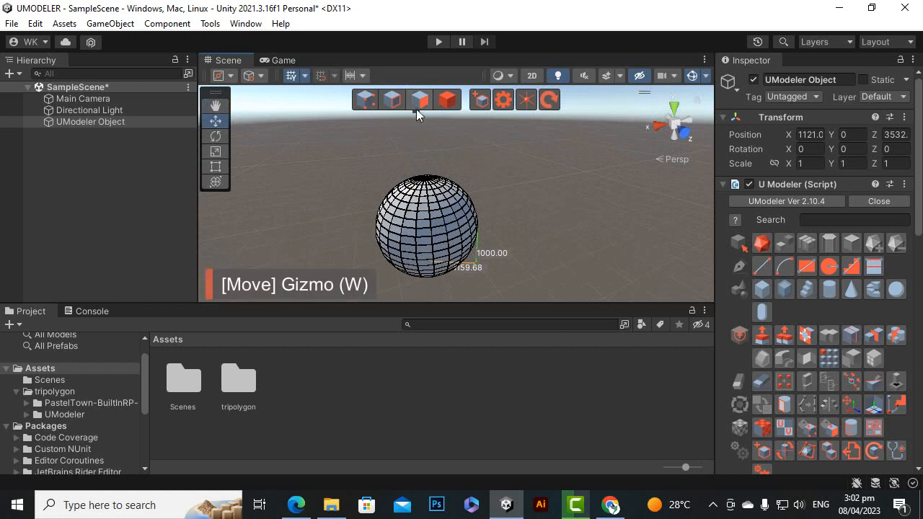
{"action": "left_click", "coordinate": [444, 104]}
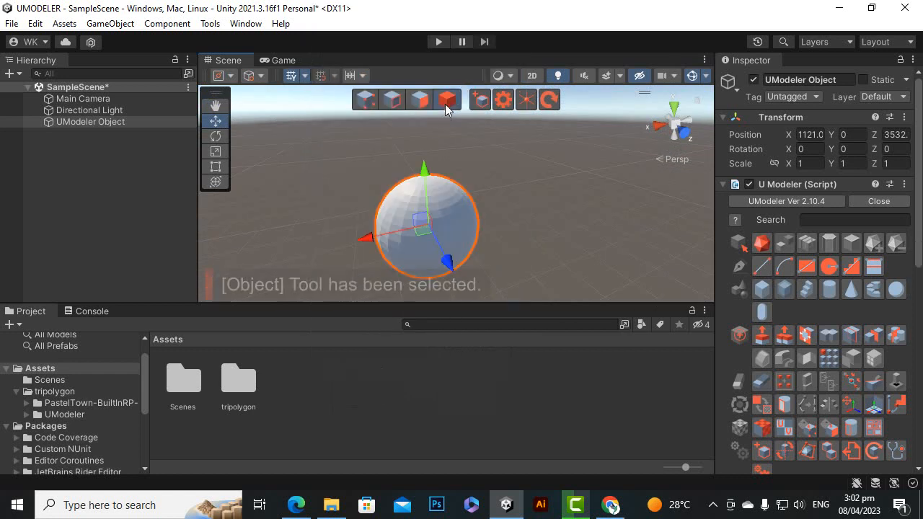
Step: Select a horizontal band of polygons across the ball's upper half in Polygon mode and flip them
{"action": "left_click_drag", "start_coordinate": [577, 223], "coordinate": [542, 187], "text": "alt"}
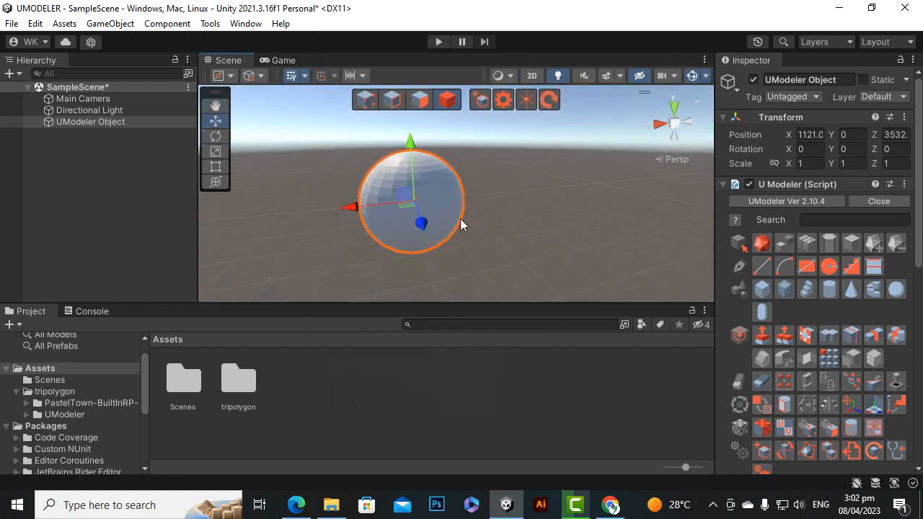
{"action": "scroll", "coordinate": [449, 209], "scroll_direction": "up", "scroll_amount": 5}
{"action": "left_click_drag", "start_coordinate": [426, 210], "coordinate": [406, 274], "text": "alt"}
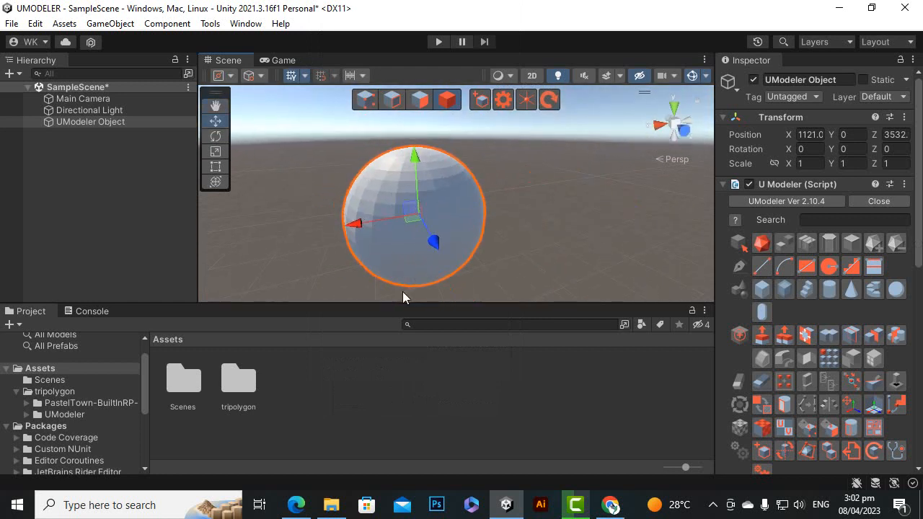
{"action": "left_click_drag", "start_coordinate": [440, 245], "coordinate": [407, 187], "text": "alt"}
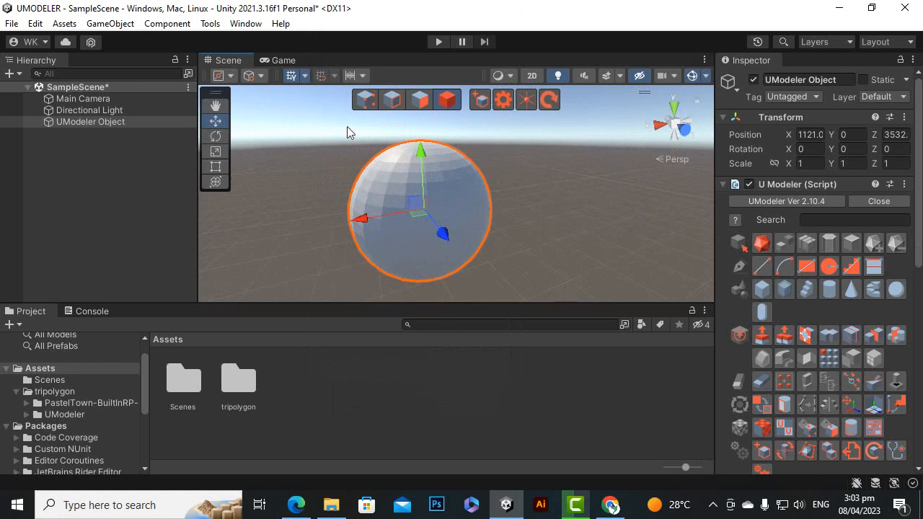
{"action": "left_click", "coordinate": [417, 102]}
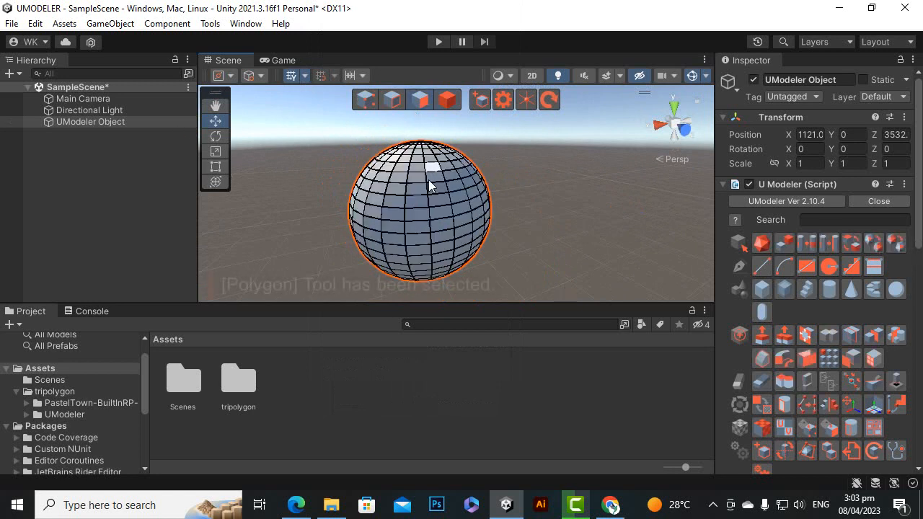
{"action": "left_click", "coordinate": [472, 197]}
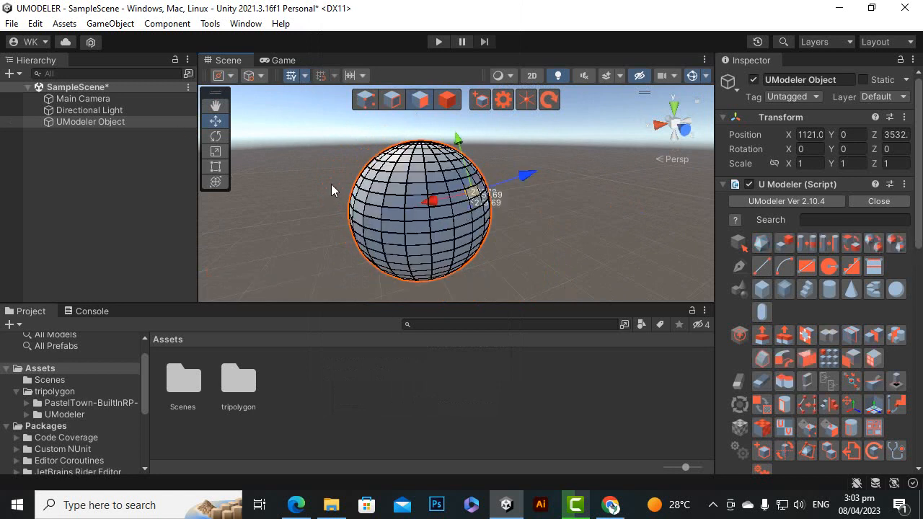
{"action": "left_click_drag", "start_coordinate": [329, 180], "coordinate": [520, 227]}
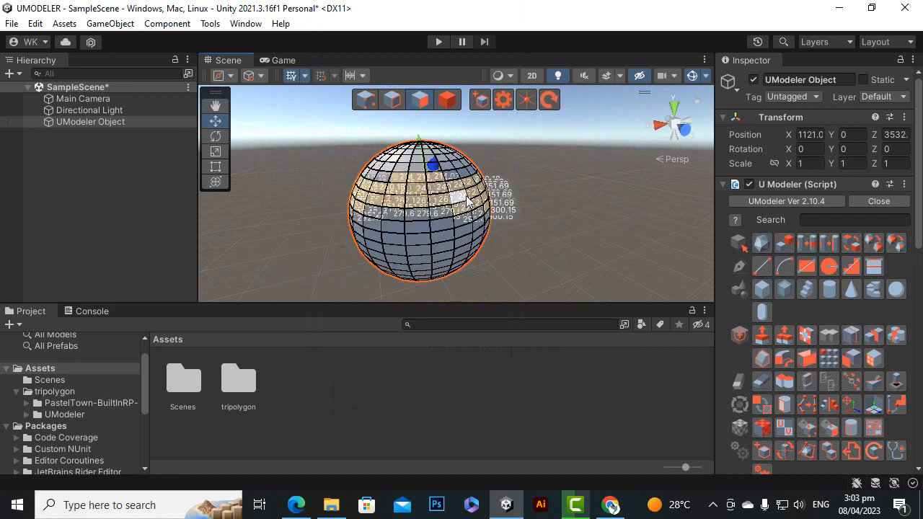
{"action": "scroll", "coordinate": [466, 201], "scroll_direction": "up", "scroll_amount": 5}
{"action": "left_click_drag", "start_coordinate": [463, 204], "coordinate": [517, 218], "text": "alt"}
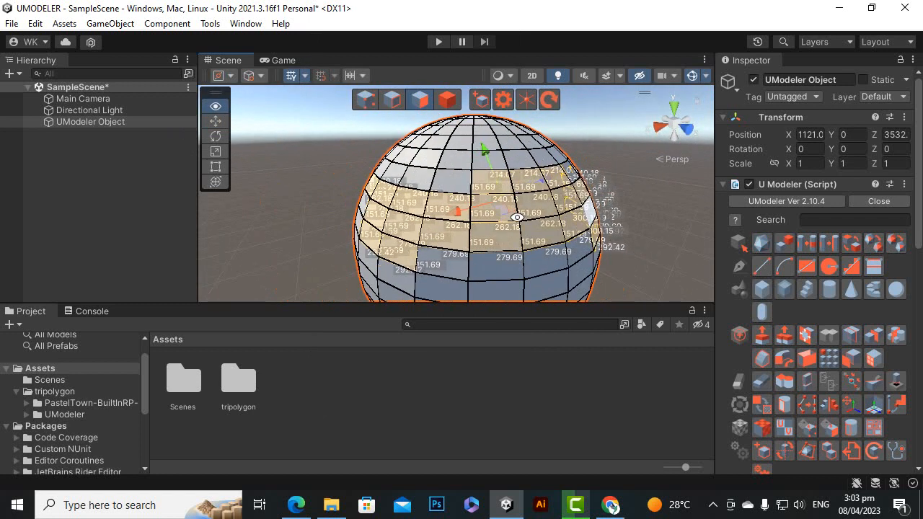
{"action": "left_click", "coordinate": [766, 410]}
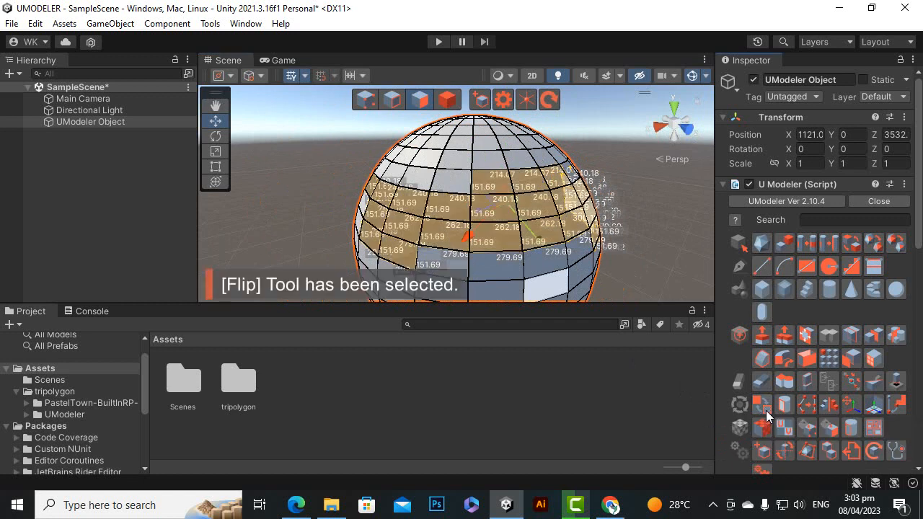
Step: Examine the flipped polygons from around and inside the ball
{"action": "left_click_drag", "start_coordinate": [649, 214], "coordinate": [390, 183], "text": "alt"}
{"action": "left_click_drag", "start_coordinate": [454, 222], "coordinate": [277, 244], "text": "alt"}
{"action": "left_click_drag", "start_coordinate": [551, 209], "coordinate": [691, 228]}
{"action": "left_click_drag", "start_coordinate": [590, 239], "coordinate": [355, 217], "text": "alt"}
{"action": "scroll", "coordinate": [354, 217], "scroll_direction": "up", "scroll_amount": 8}
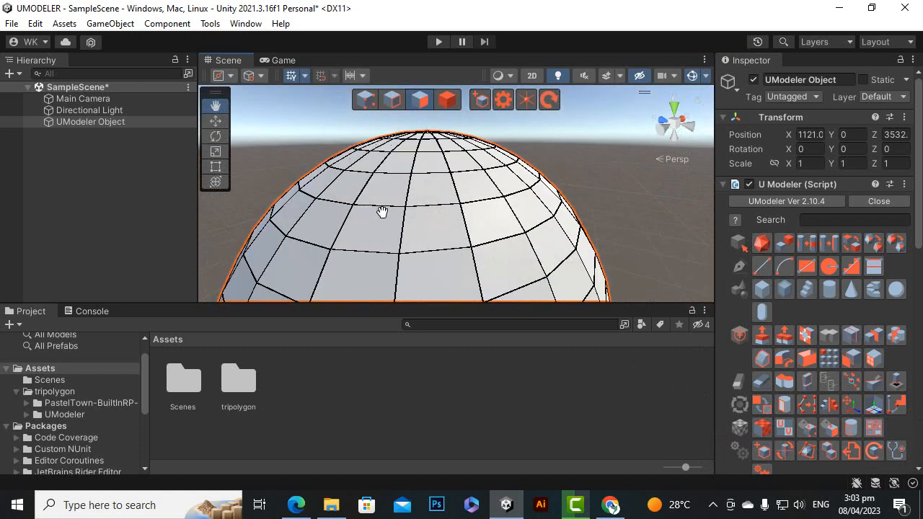
{"action": "scroll", "coordinate": [427, 194], "scroll_direction": "up", "scroll_amount": 3}
{"action": "left_click_drag", "start_coordinate": [429, 194], "coordinate": [509, 183]}
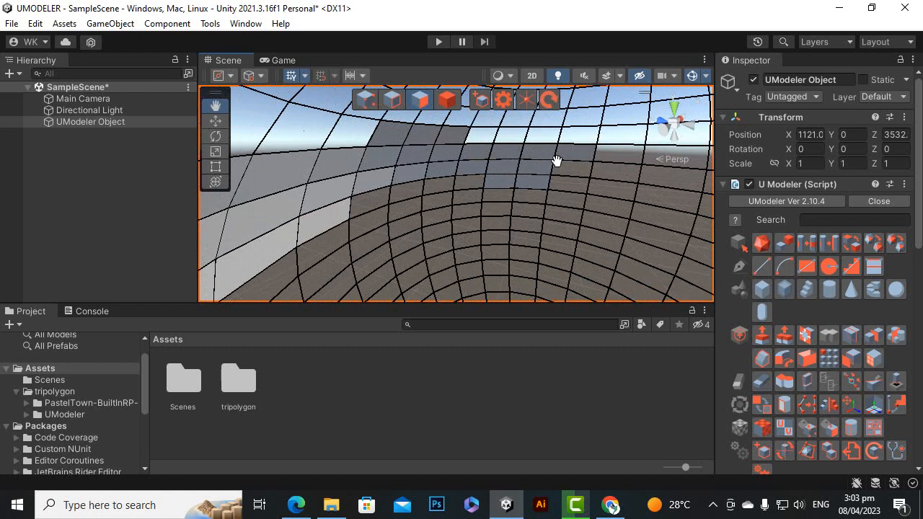
{"action": "scroll", "coordinate": [425, 179], "scroll_direction": "up", "scroll_amount": 3}
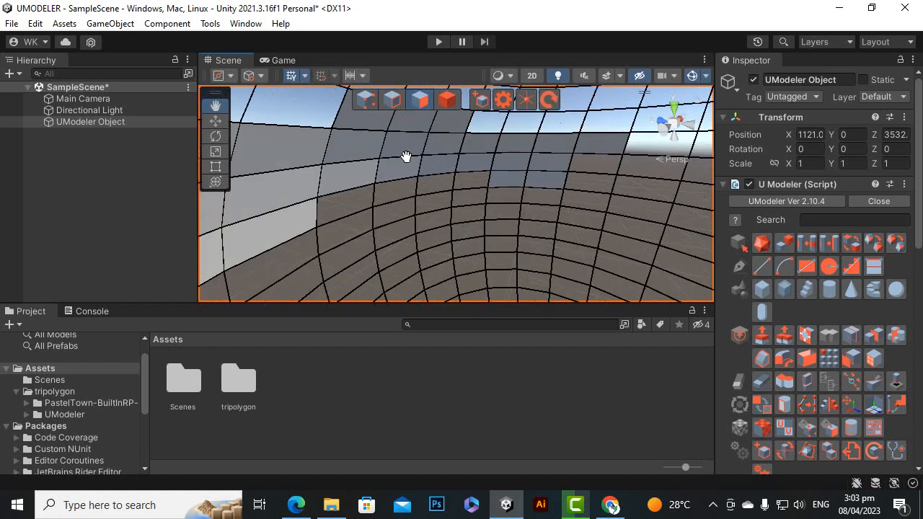
{"action": "left_click_drag", "start_coordinate": [454, 151], "coordinate": [440, 150]}
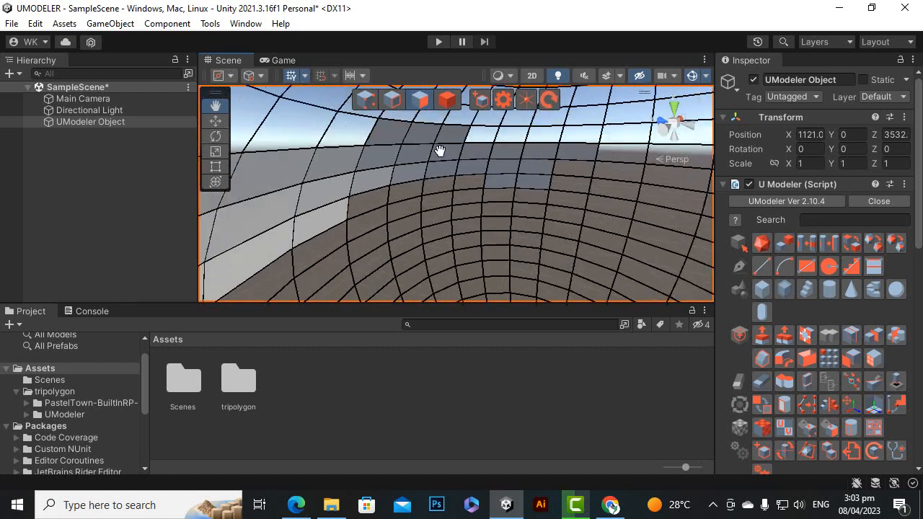
{"action": "scroll", "coordinate": [428, 189], "scroll_direction": "down", "scroll_amount": 5}
{"action": "left_click_drag", "start_coordinate": [428, 190], "coordinate": [215, 221], "text": "alt"}
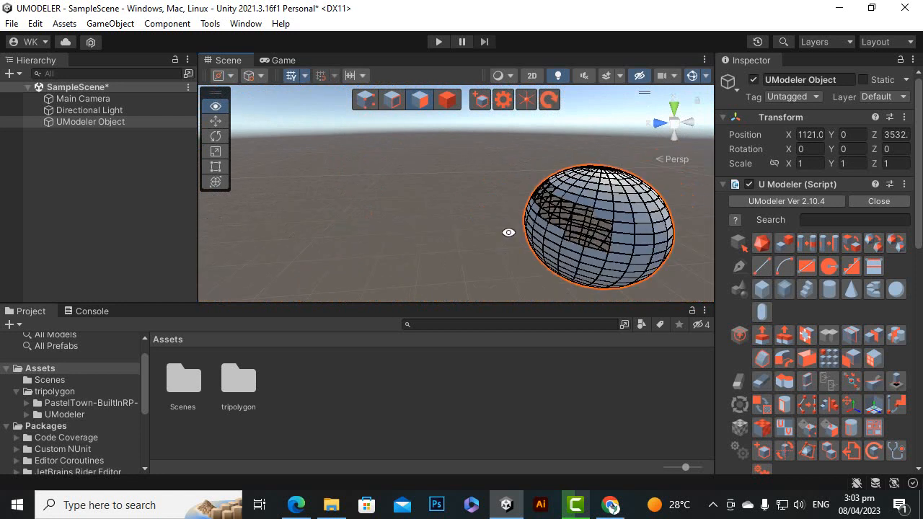
{"action": "left_click_drag", "start_coordinate": [509, 230], "coordinate": [334, 195], "text": "alt"}
{"action": "scroll", "coordinate": [357, 200], "scroll_direction": "down", "scroll_amount": 2}
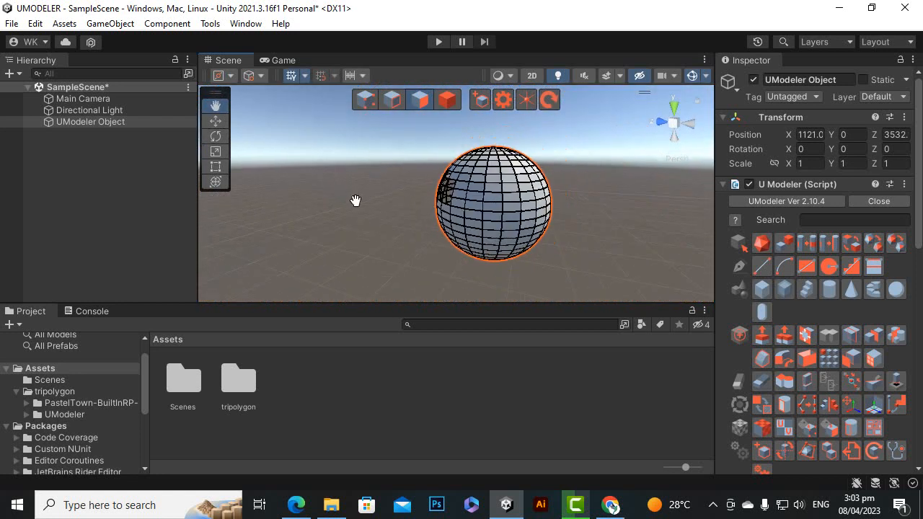
{"action": "left_click_drag", "start_coordinate": [570, 194], "coordinate": [451, 137], "text": "alt"}
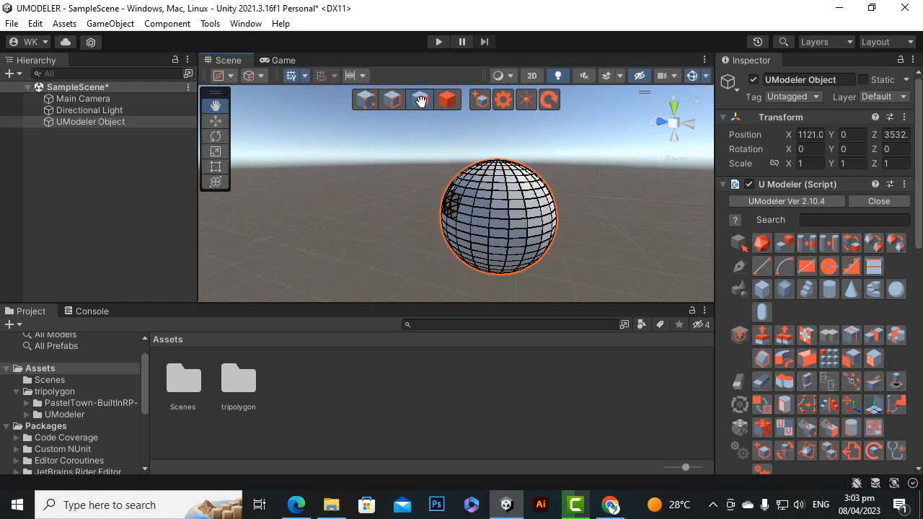
Step: Select a block of polygons beside the flipped area, flip them, and flip them back
{"action": "key", "text": "w"}
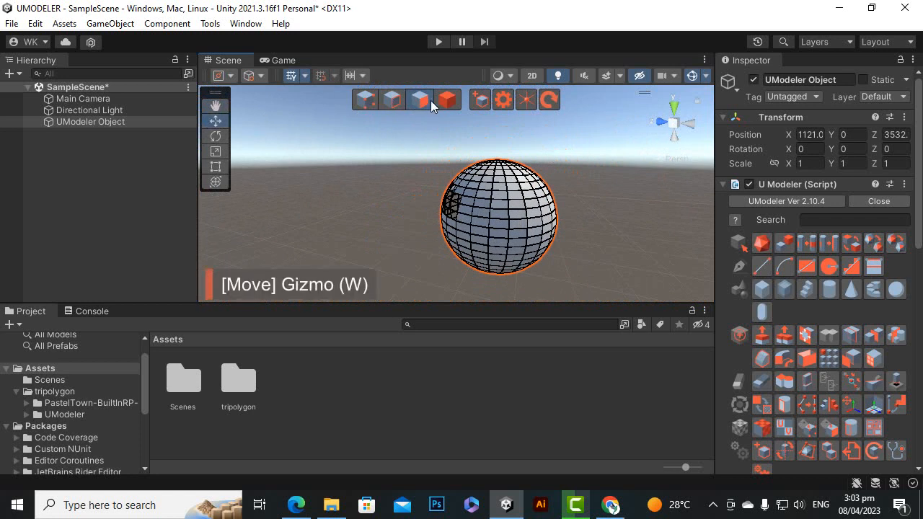
{"action": "left_click", "coordinate": [420, 100]}
{"action": "left_click_drag", "start_coordinate": [618, 190], "coordinate": [469, 261]}
{"action": "scroll", "coordinate": [614, 250], "scroll_direction": "up", "scroll_amount": 3}
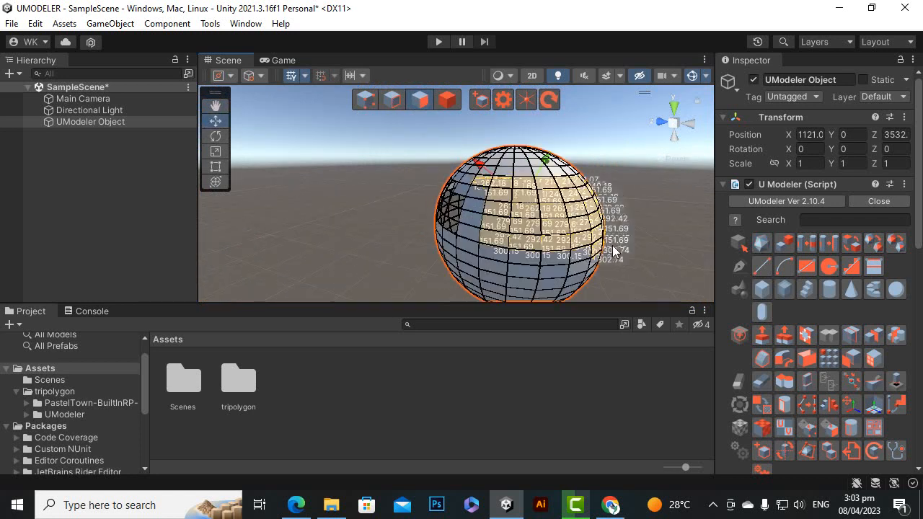
{"action": "left_click", "coordinate": [762, 406]}
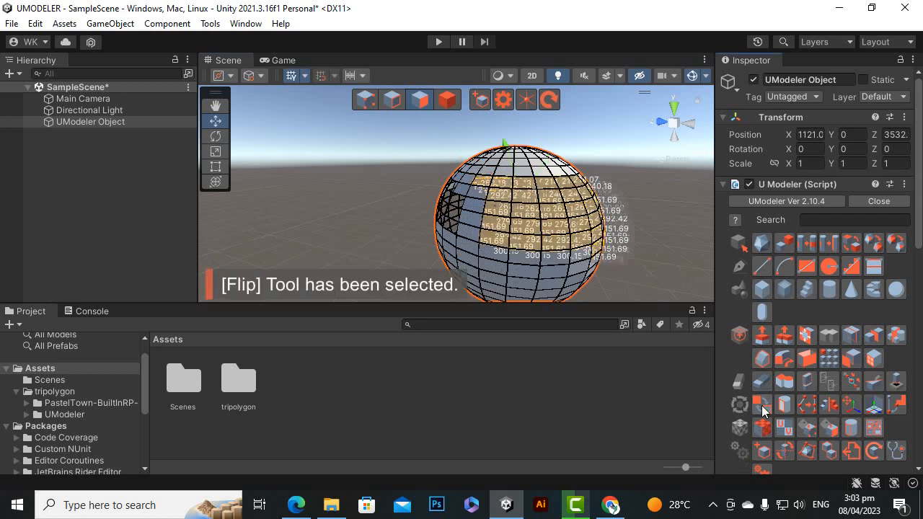
{"action": "left_click", "coordinate": [766, 409]}
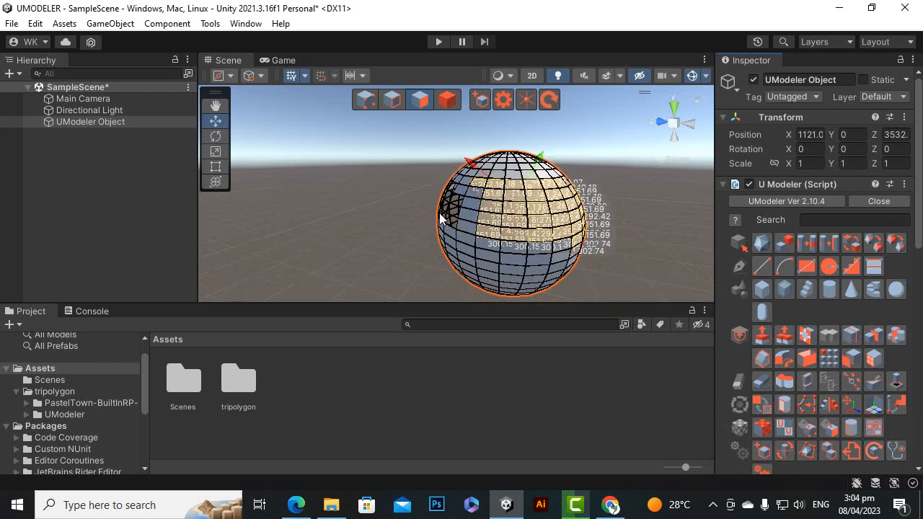
Step: Select the vertical strip of polygons running from top to bottom along the ball's side
{"action": "scroll", "coordinate": [632, 274], "scroll_direction": "up", "scroll_amount": 2}
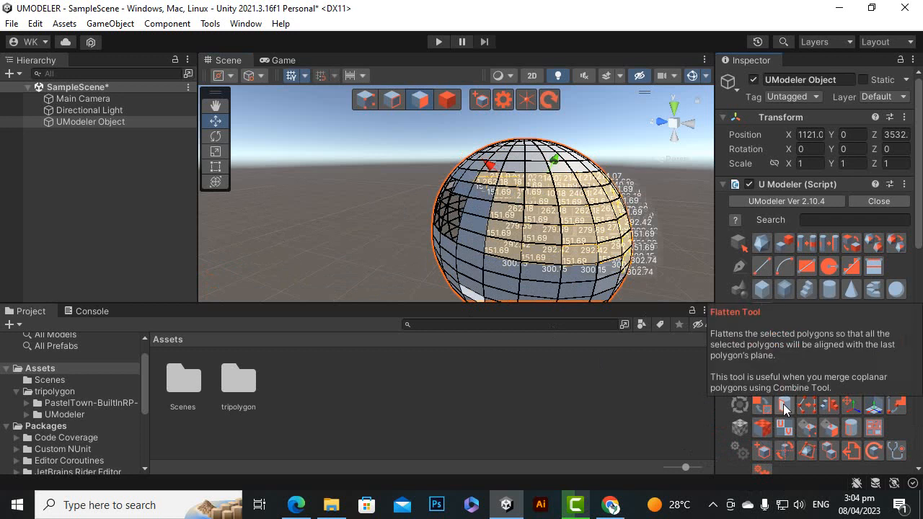
{"action": "scroll", "coordinate": [338, 176], "scroll_direction": "down", "scroll_amount": 3}
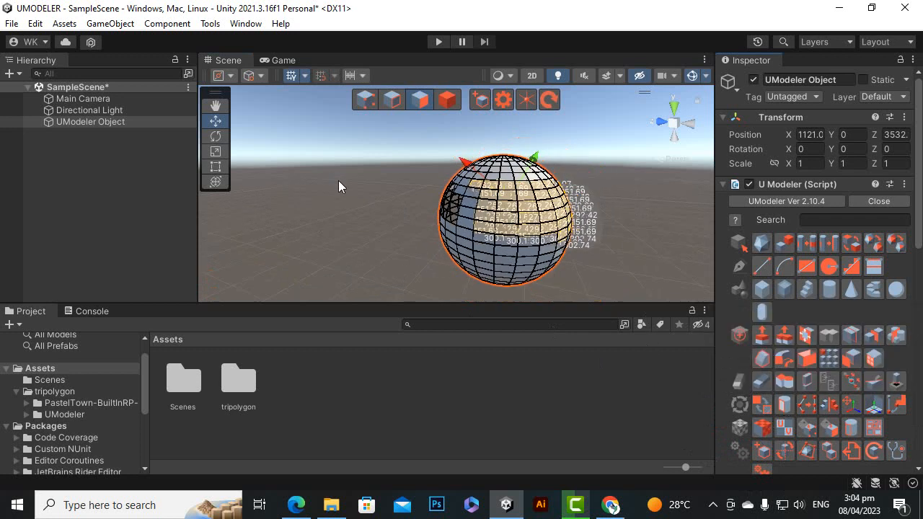
{"action": "mouse_move", "coordinate": [339, 180]}
{"action": "left_mouse_down", "text": "alt"}
{"action": "mouse_move", "coordinate": [396, 221]}
{"action": "mouse_move", "coordinate": [468, 210]}
{"action": "mouse_move", "coordinate": [328, 189]}
{"action": "left_mouse_up", "text": "alt"}
{"action": "left_click", "coordinate": [217, 107]}
{"action": "left_click_drag", "start_coordinate": [488, 246], "coordinate": [537, 235], "text": "alt"}
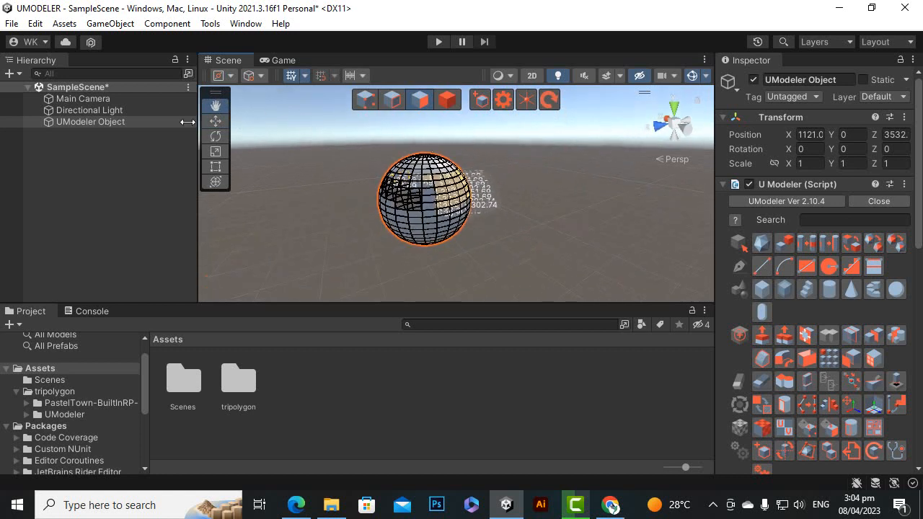
{"action": "left_click", "coordinate": [215, 120]}
{"action": "left_click_drag", "start_coordinate": [506, 135], "coordinate": [442, 285]}
{"action": "scroll", "coordinate": [493, 185], "scroll_direction": "up", "scroll_amount": 2}
{"action": "scroll", "coordinate": [519, 200], "scroll_direction": "up", "scroll_amount": 2}
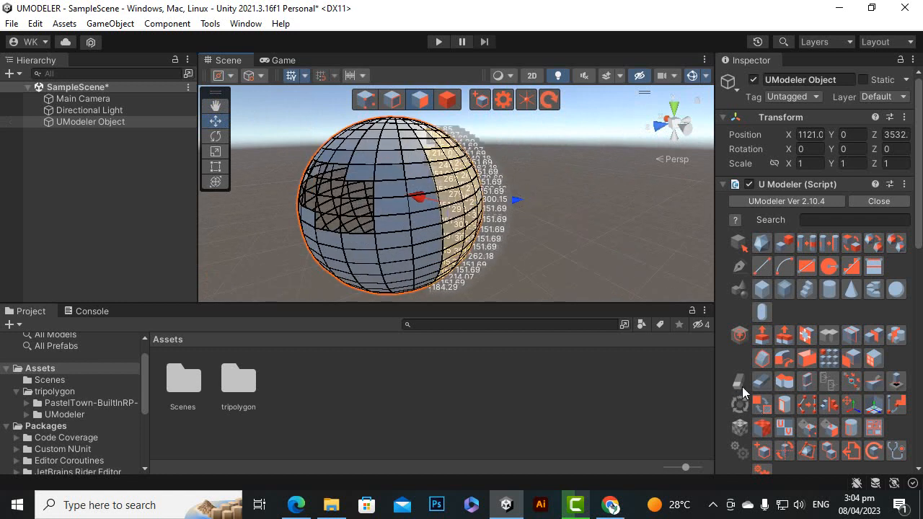
Step: Try the Flatten Tool on the selected side polygons, inspect the shape, and undo the flattening
{"action": "left_click", "coordinate": [781, 411]}
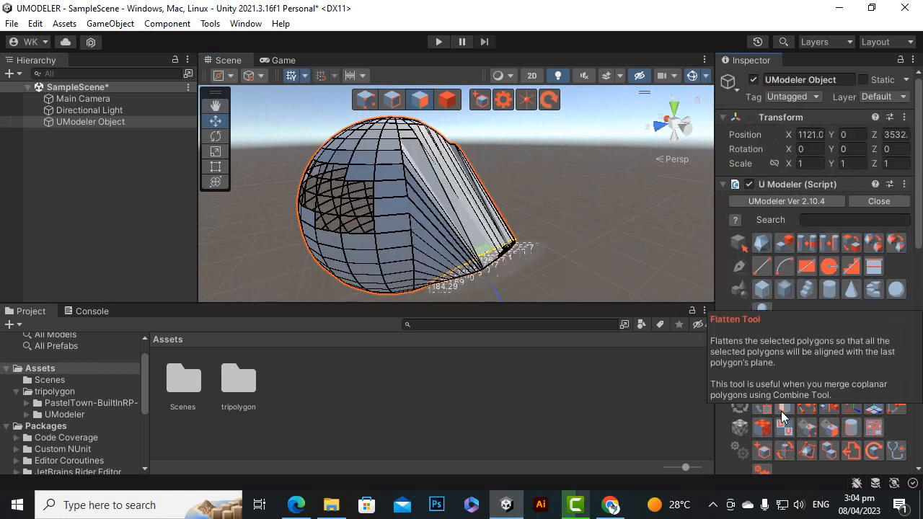
{"action": "left_click_drag", "start_coordinate": [561, 248], "coordinate": [589, 173], "text": "alt"}
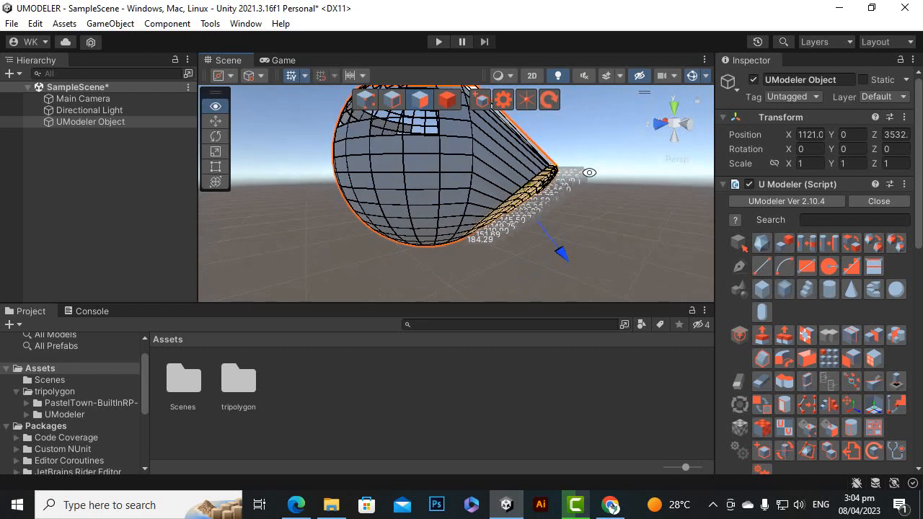
{"action": "key", "text": "ctrl+z"}
Step: Look up the description of the Align Tool for the selected polygons
{"action": "left_click_drag", "start_coordinate": [593, 267], "coordinate": [513, 277], "text": "alt"}
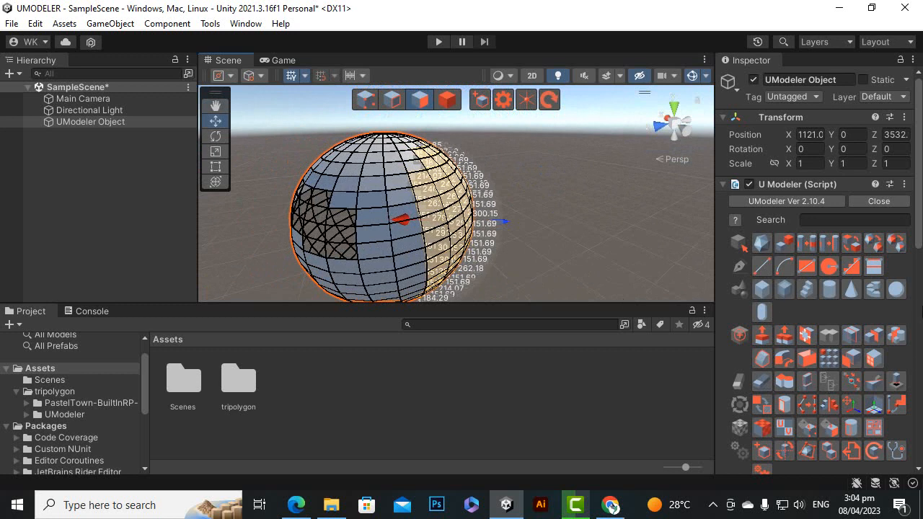
{"action": "scroll", "coordinate": [541, 239], "scroll_direction": "down", "scroll_amount": 3}
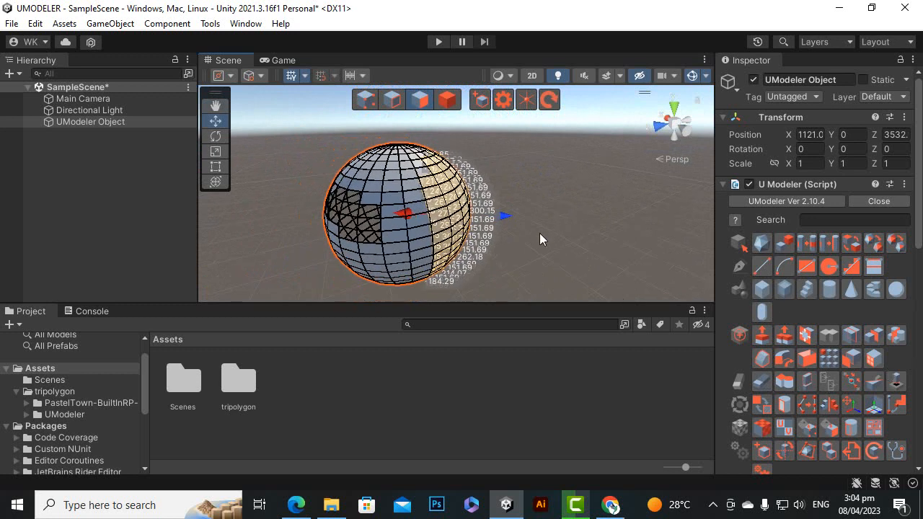
{"action": "scroll", "coordinate": [542, 239], "scroll_direction": "up", "scroll_amount": 7}
{"action": "mouse_move", "coordinate": [575, 246]}
{"action": "left_mouse_down", "text": "alt"}
{"action": "mouse_move", "coordinate": [574, 221]}
{"action": "mouse_move", "coordinate": [566, 231]}
{"action": "left_mouse_up", "text": "alt"}
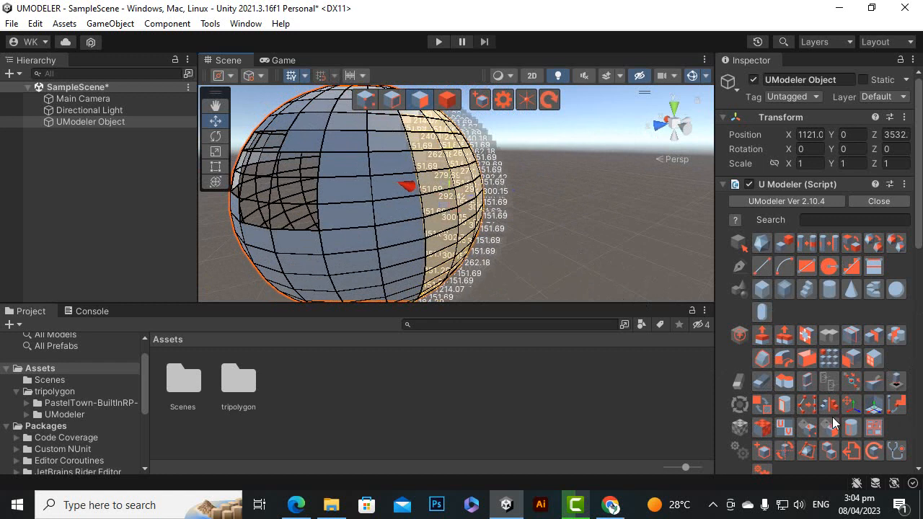
{"action": "mouse_move", "coordinate": [810, 420]}
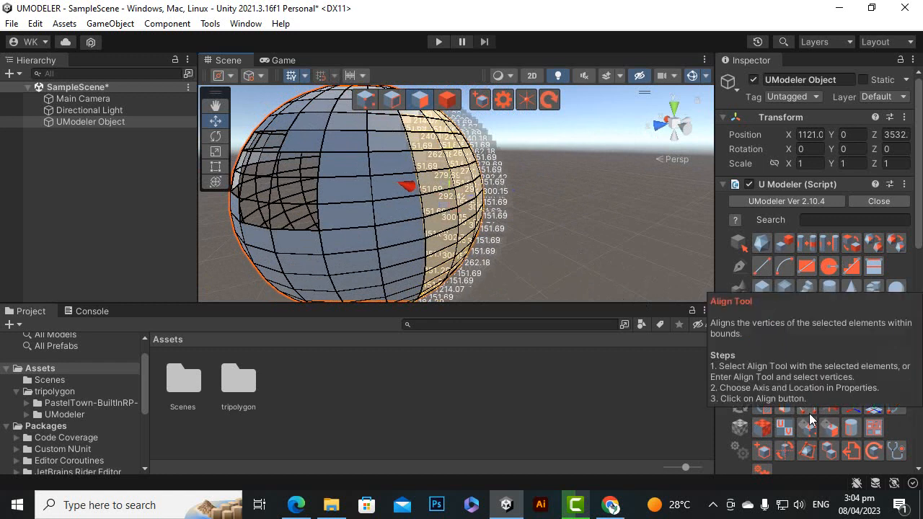
Step: Switch to vertex selection and select a block of vertices along the ball's outer side, away from the flipped polygons
{"action": "left_click", "coordinate": [809, 413]}
{"action": "scroll", "coordinate": [549, 213], "scroll_direction": "down", "scroll_amount": 3}
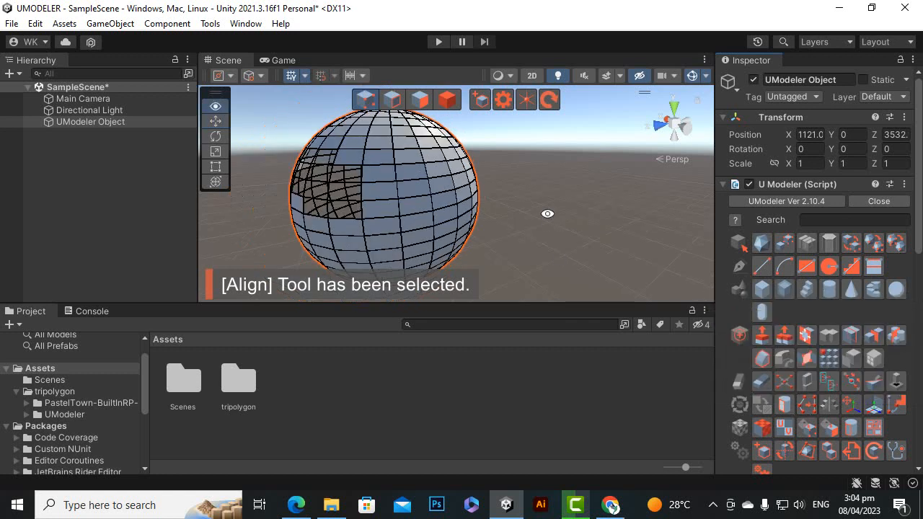
{"action": "left_click_drag", "start_coordinate": [547, 213], "coordinate": [519, 227], "text": "alt"}
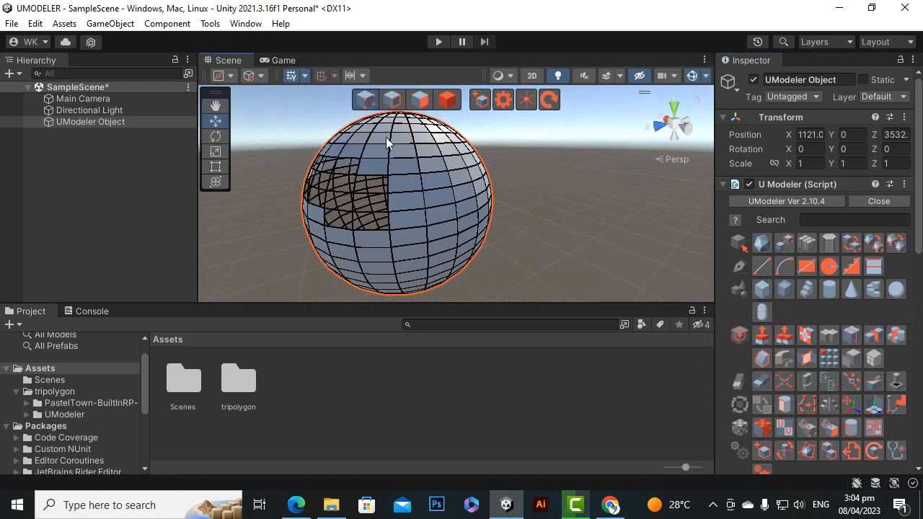
{"action": "left_click", "coordinate": [370, 105]}
{"action": "left_click", "coordinate": [512, 148]}
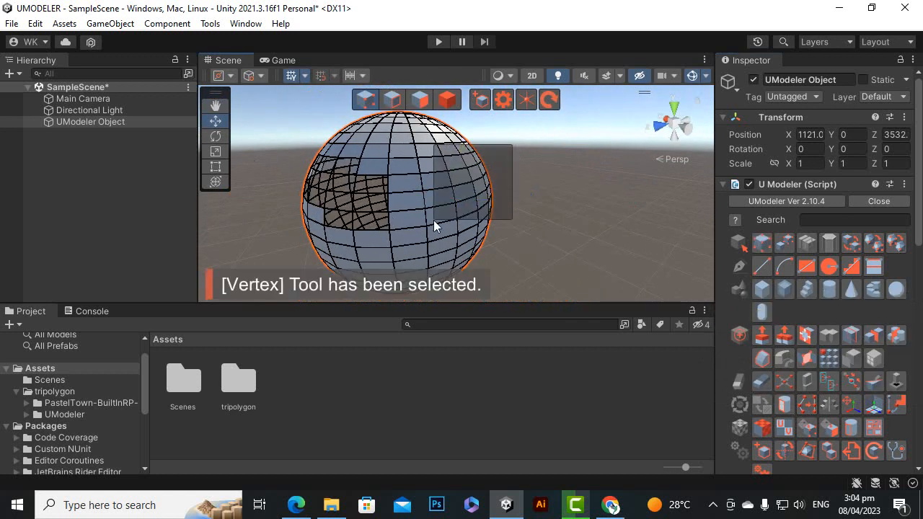
{"action": "left_click", "coordinate": [434, 220]}
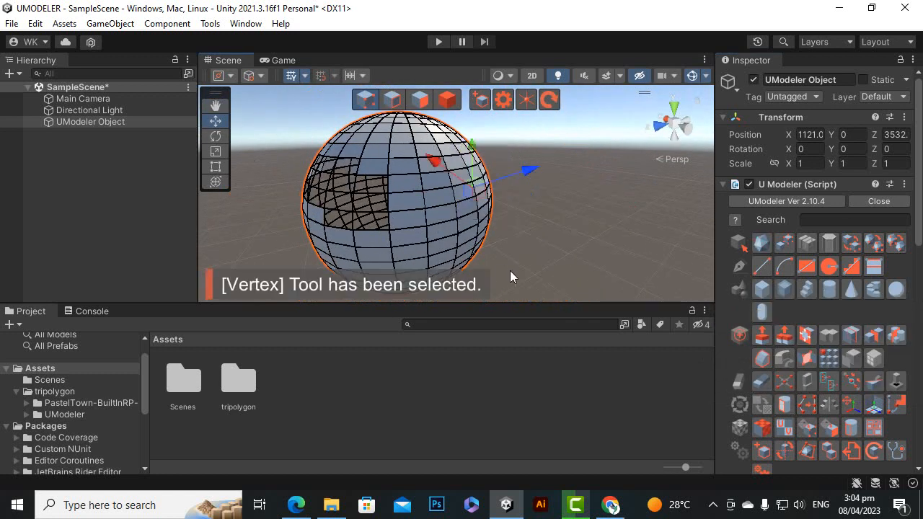
Step: Align the selected vertices on the X axis at the Middle location with the Align Tool
{"action": "left_click", "coordinate": [816, 401]}
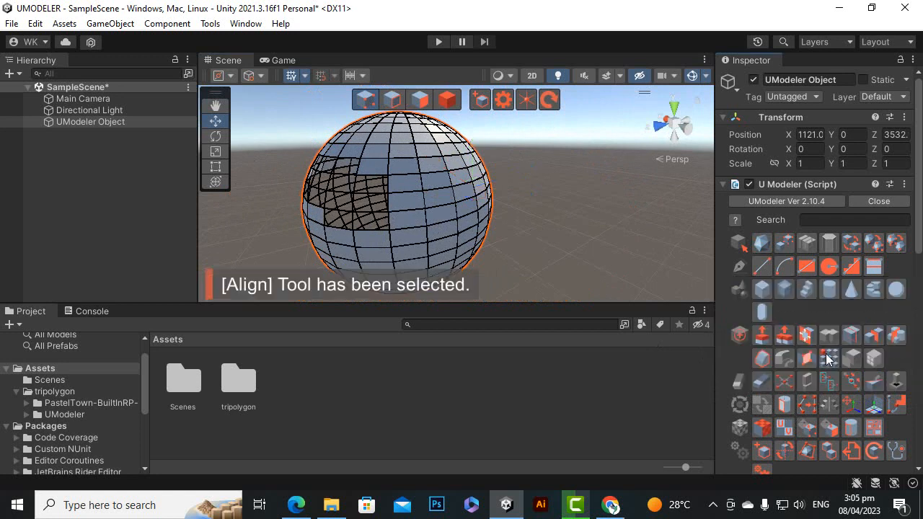
{"action": "scroll", "coordinate": [830, 311], "scroll_direction": "down", "scroll_amount": 5}
{"action": "scroll", "coordinate": [830, 301], "scroll_direction": "down", "scroll_amount": 2}
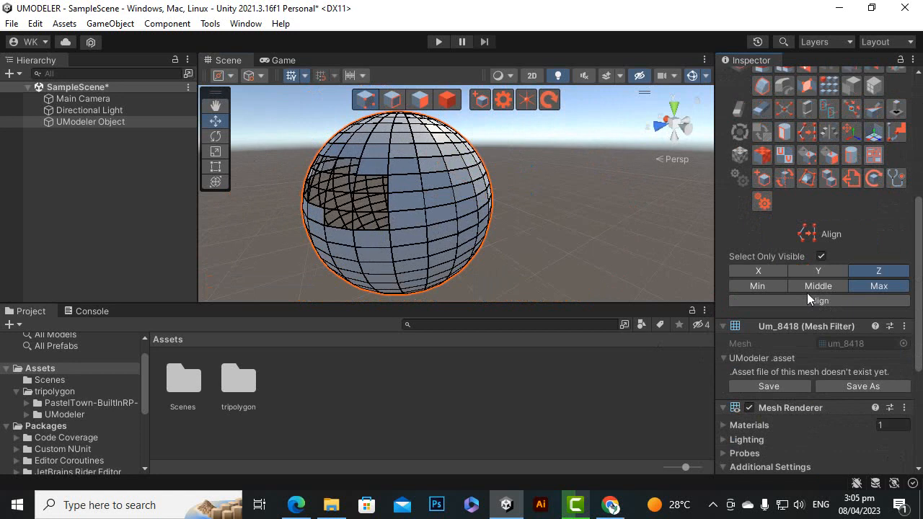
{"action": "scroll", "coordinate": [808, 293], "scroll_direction": "up", "scroll_amount": 1}
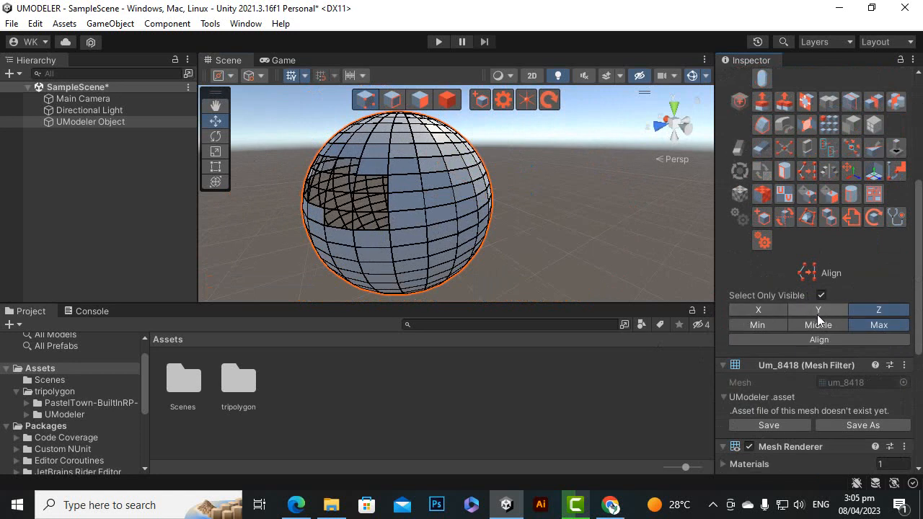
{"action": "left_click", "coordinate": [816, 314]}
{"action": "left_click", "coordinate": [758, 312]}
{"action": "left_click", "coordinate": [817, 327]}
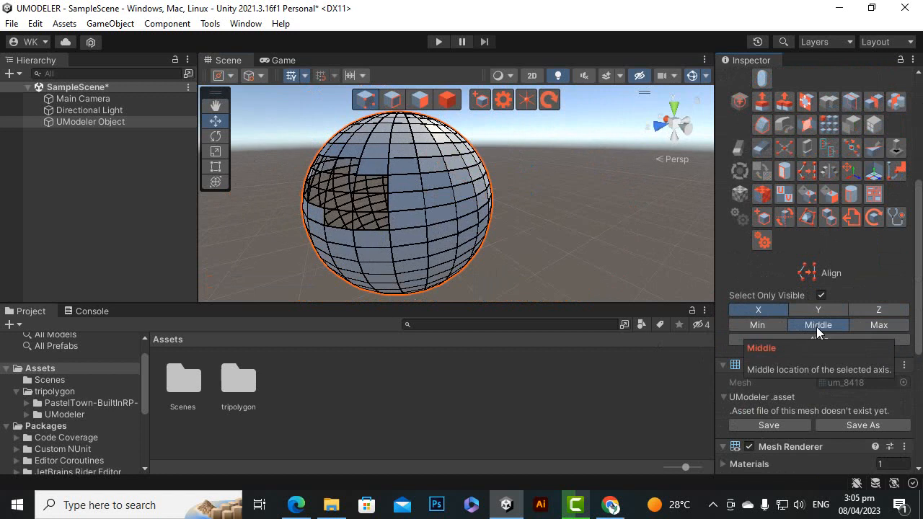
{"action": "left_click", "coordinate": [815, 339]}
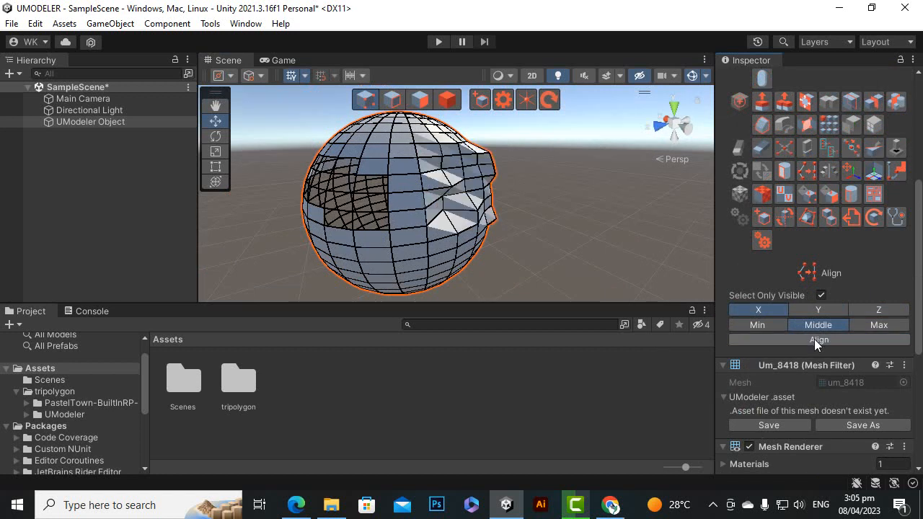
Step: Inspect the aligned area, then in polygon mode select the polygons covering the ball's deformed side
{"action": "left_click_drag", "start_coordinate": [555, 198], "coordinate": [451, 199], "text": "alt"}
{"action": "scroll", "coordinate": [309, 190], "scroll_direction": "up", "scroll_amount": 5}
{"action": "left_click_drag", "start_coordinate": [360, 206], "coordinate": [512, 222], "text": "alt"}
{"action": "scroll", "coordinate": [465, 206], "scroll_direction": "down", "scroll_amount": 4}
{"action": "left_click_drag", "start_coordinate": [585, 242], "coordinate": [606, 221], "text": "alt"}
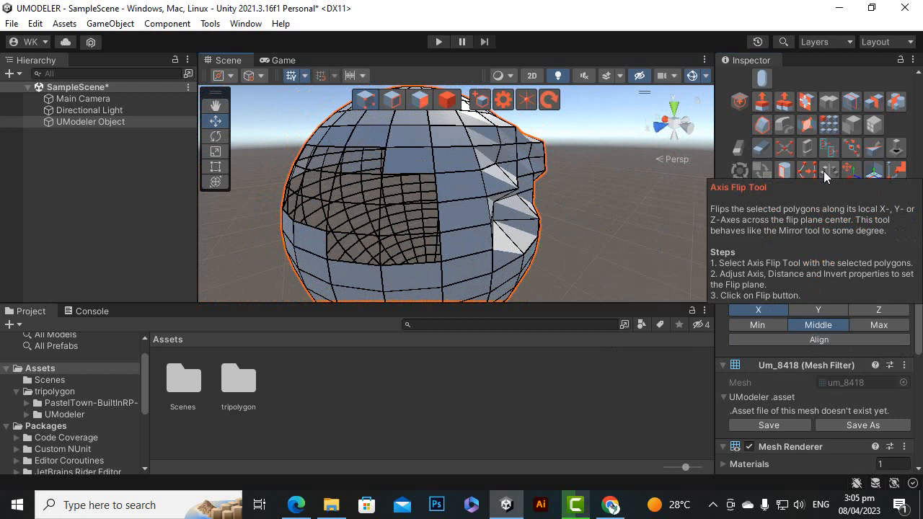
{"action": "left_click", "coordinate": [416, 102]}
{"action": "scroll", "coordinate": [481, 214], "scroll_direction": "down", "scroll_amount": 3}
{"action": "left_click_drag", "start_coordinate": [498, 232], "coordinate": [551, 212], "text": "alt"}
{"action": "scroll", "coordinate": [597, 246], "scroll_direction": "down", "scroll_amount": 2}
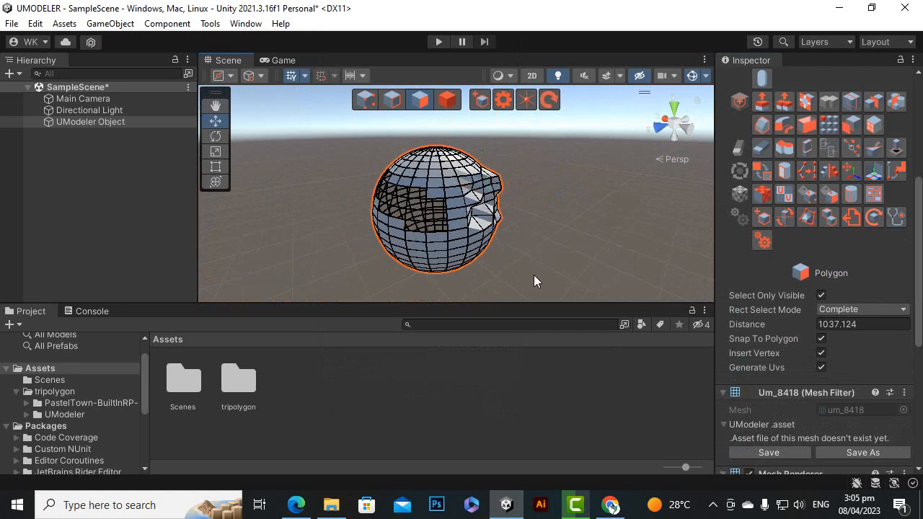
{"action": "left_click_drag", "start_coordinate": [534, 275], "coordinate": [433, 117]}
{"action": "scroll", "coordinate": [435, 196], "scroll_direction": "up", "scroll_amount": 2}
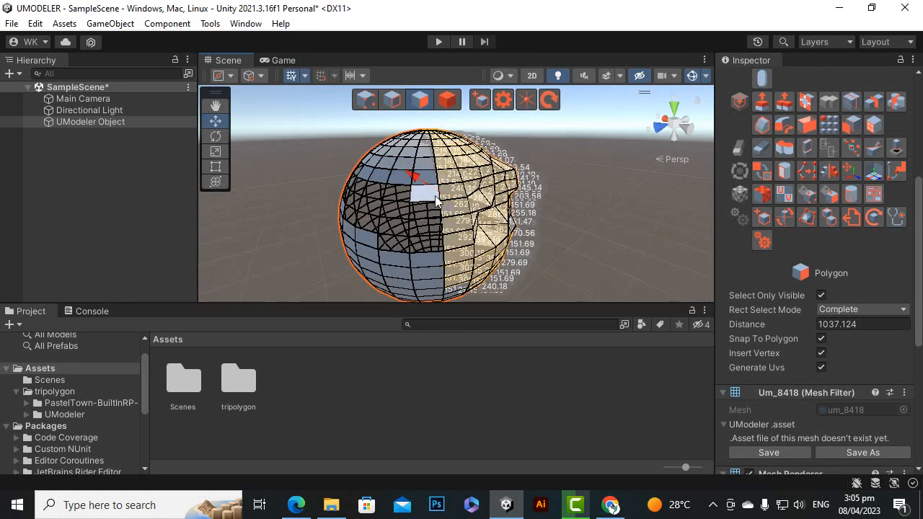
Step: Flip the selected polygons with the Axis Flip Tool across the X axis at a distance of 972.96, and inspect the result
{"action": "left_click", "coordinate": [830, 174]}
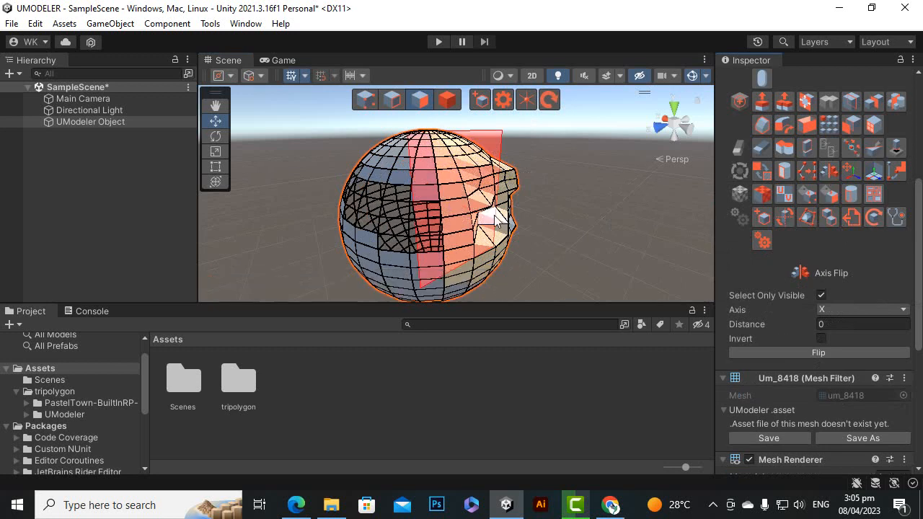
{"action": "scroll", "coordinate": [559, 205], "scroll_direction": "down", "scroll_amount": 2}
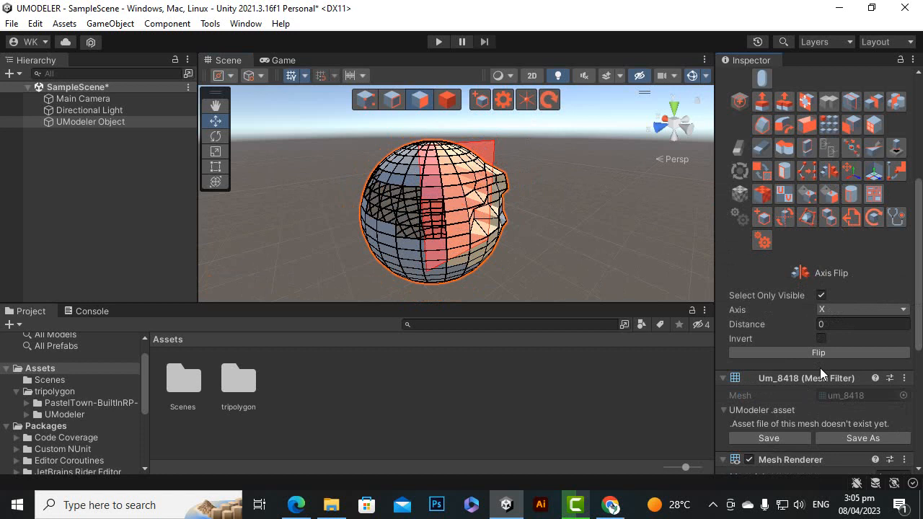
{"action": "left_click_drag", "start_coordinate": [814, 330], "coordinate": [496, 295]}
{"action": "left_click_drag", "start_coordinate": [324, 235], "coordinate": [480, 255], "text": "alt"}
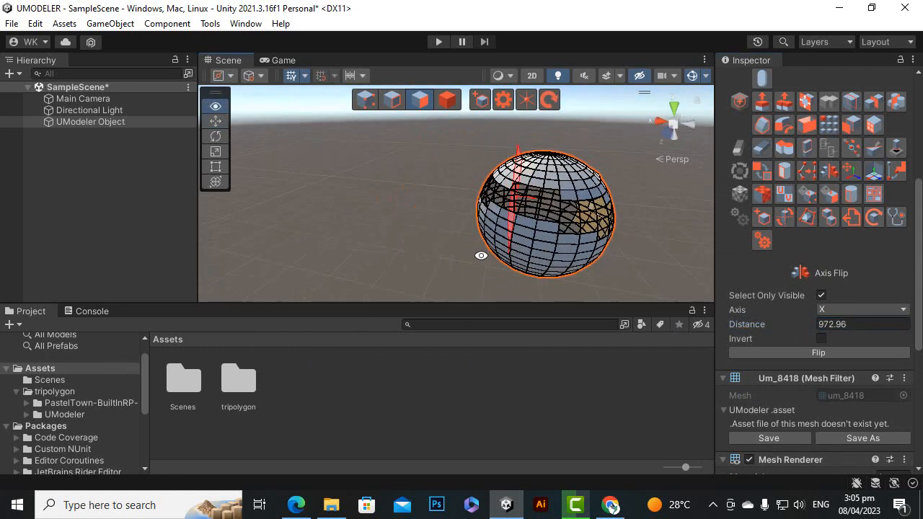
{"action": "left_click", "coordinate": [836, 354]}
{"action": "left_click_drag", "start_coordinate": [402, 258], "coordinate": [428, 296], "text": "alt"}
{"action": "scroll", "coordinate": [512, 209], "scroll_direction": "up", "scroll_amount": 3}
{"action": "left_click_drag", "start_coordinate": [512, 209], "coordinate": [537, 196], "text": "alt"}
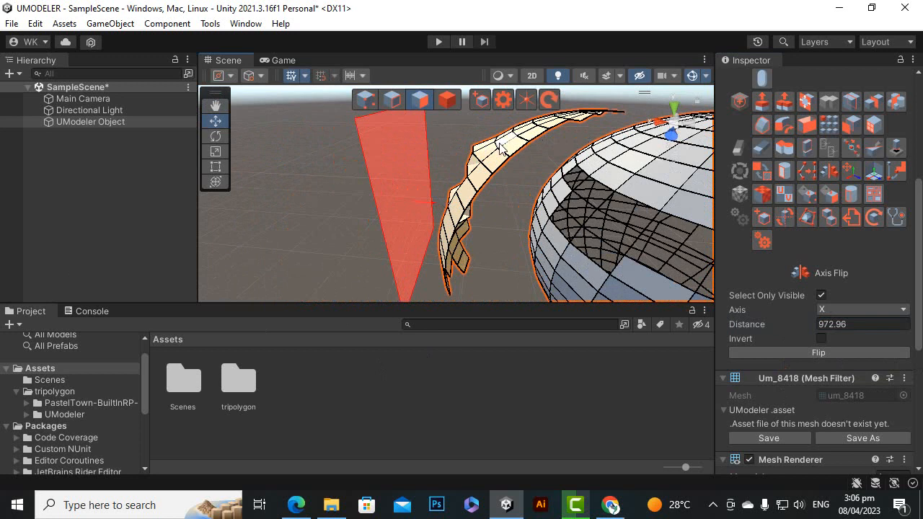
{"action": "scroll", "coordinate": [486, 200], "scroll_direction": "down", "scroll_amount": 2}
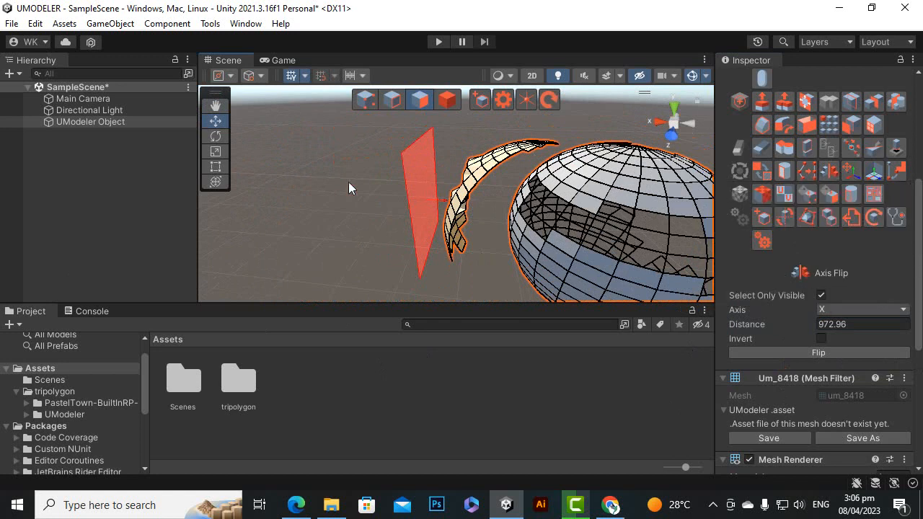
Step: Switch to object mode and move the whole object slightly upward
{"action": "left_click", "coordinate": [448, 100]}
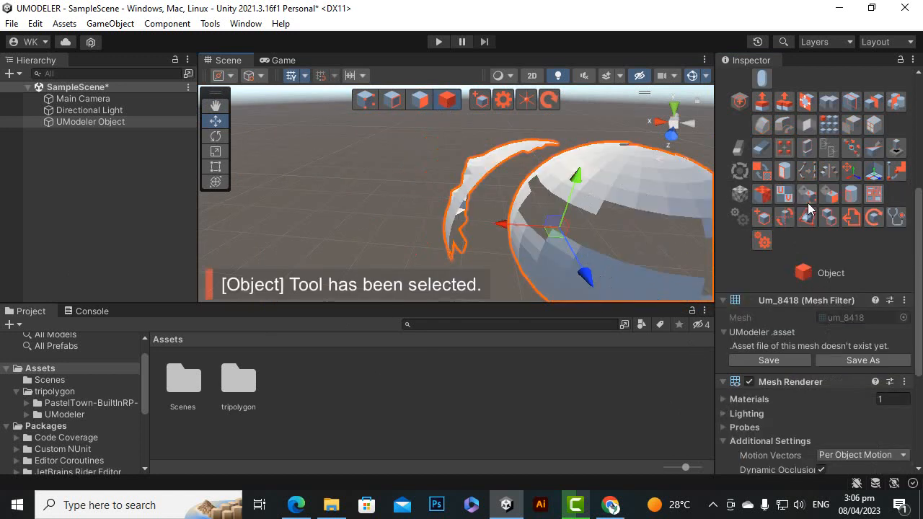
{"action": "scroll", "coordinate": [350, 188], "scroll_direction": "down", "scroll_amount": 3}
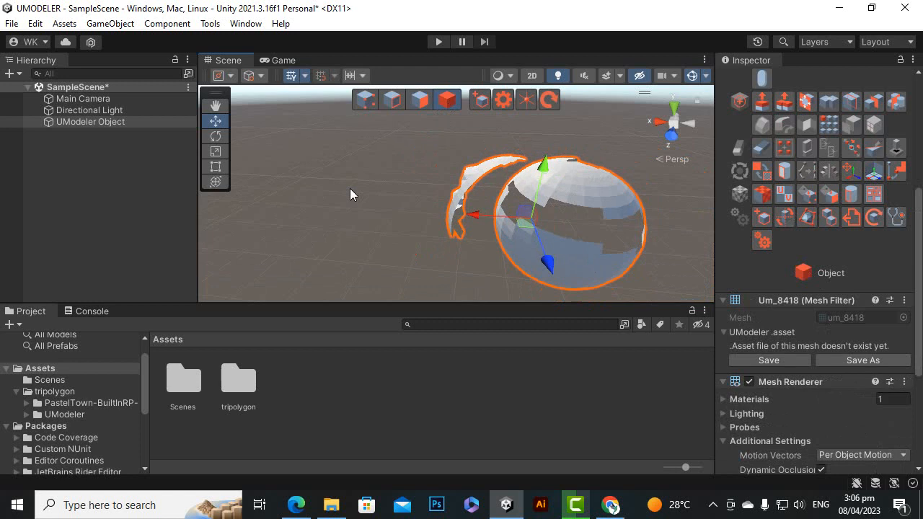
{"action": "left_click_drag", "start_coordinate": [596, 216], "coordinate": [560, 178], "text": "alt"}
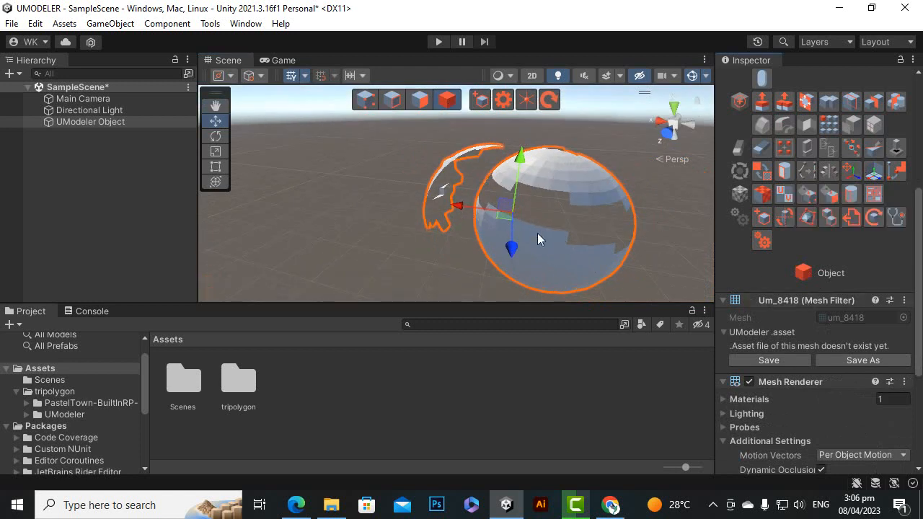
{"action": "left_click_drag", "start_coordinate": [519, 154], "coordinate": [517, 148]}
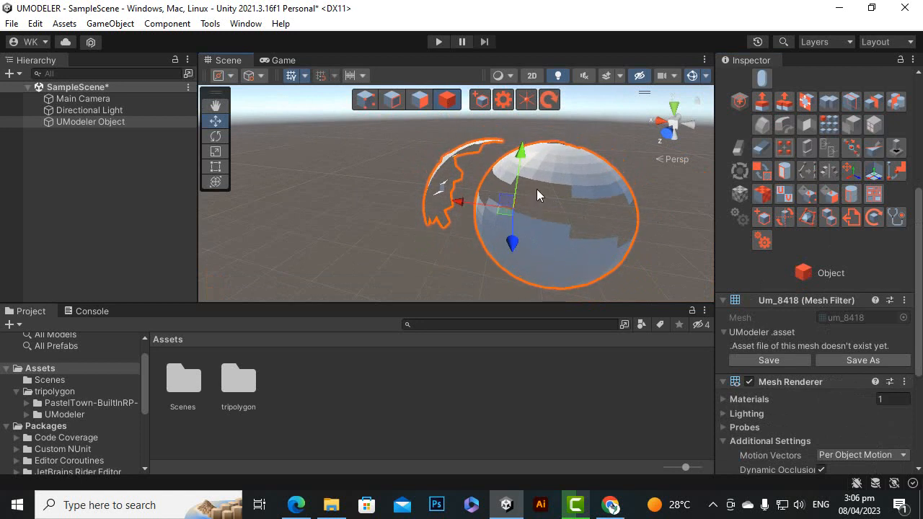
Step: Place the object's pivot at Top Center with the Pivot To Center Tool and check its position
{"action": "left_click", "coordinate": [855, 173]}
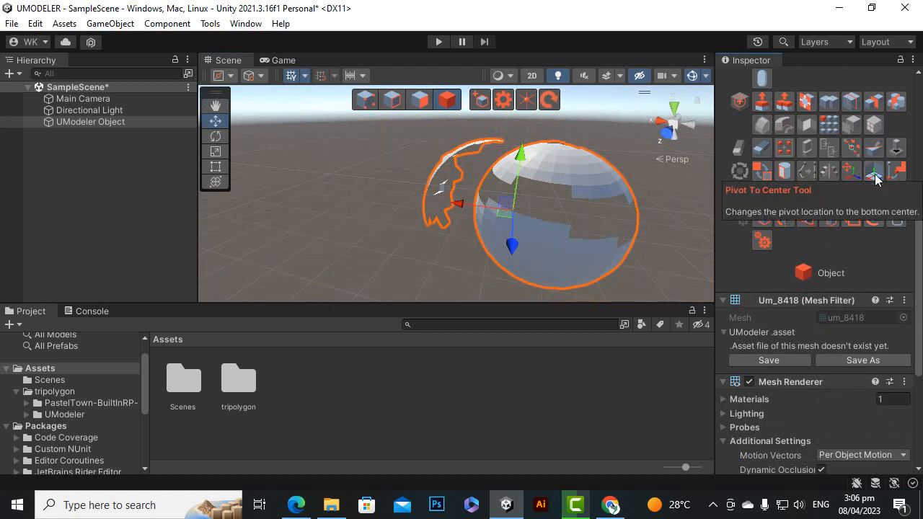
{"action": "left_click", "coordinate": [875, 174]}
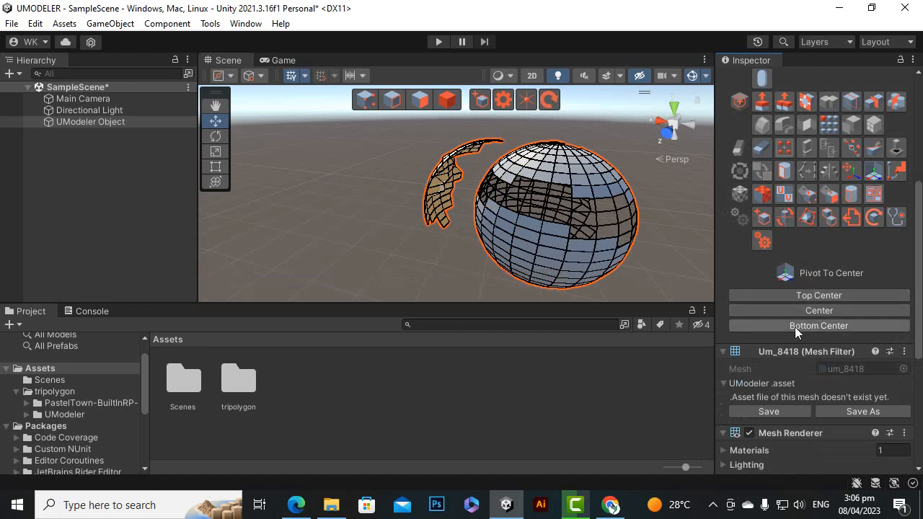
{"action": "left_click", "coordinate": [805, 296]}
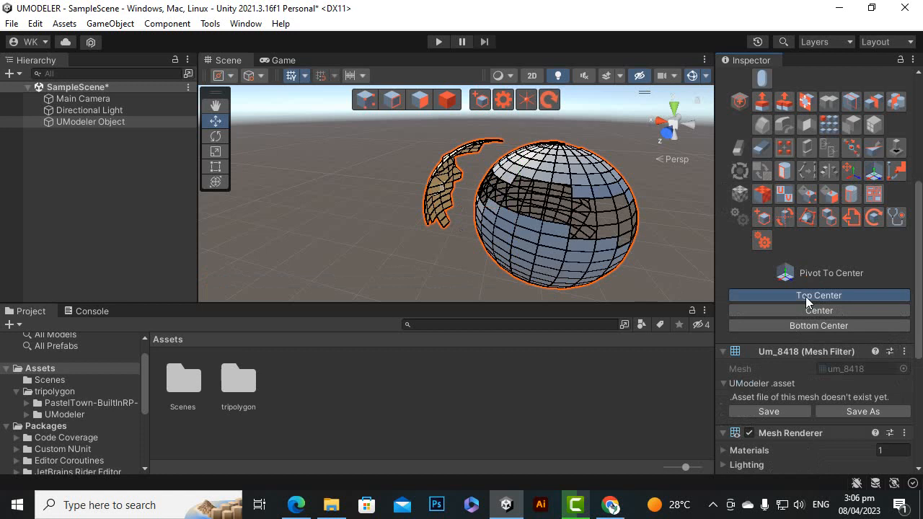
{"action": "scroll", "coordinate": [430, 221], "scroll_direction": "down", "scroll_amount": 4}
{"action": "left_click_drag", "start_coordinate": [435, 224], "coordinate": [505, 196], "text": "alt"}
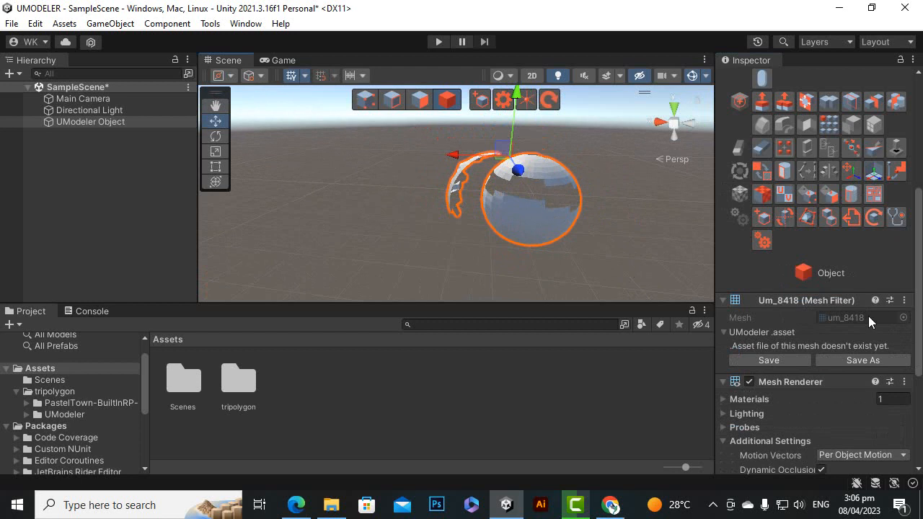
Step: Place the object's pivot at Center with the Pivot To Center Tool, then try the Bottom Center option
{"action": "left_click", "coordinate": [874, 171]}
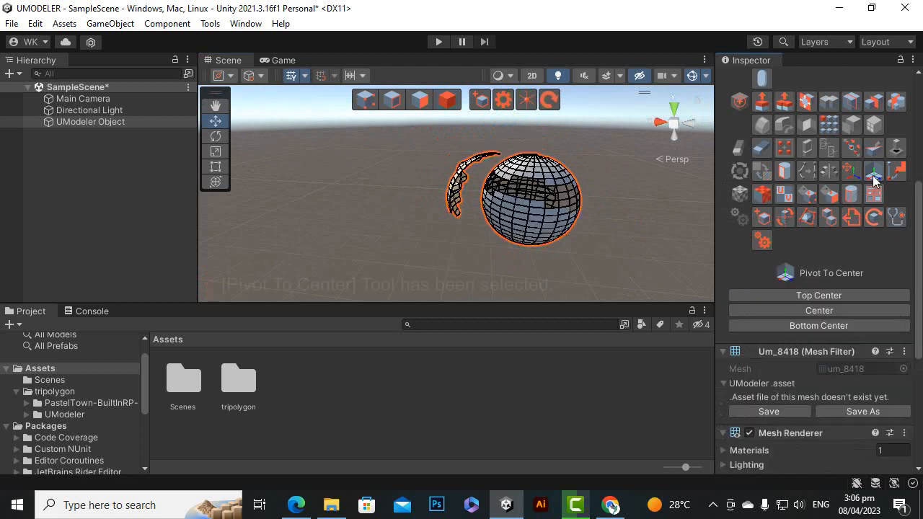
{"action": "left_click", "coordinate": [824, 311]}
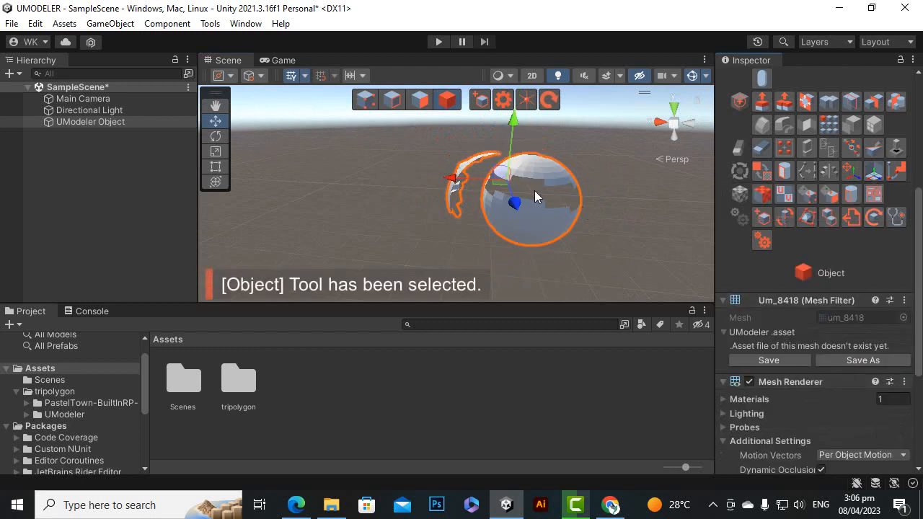
{"action": "left_click", "coordinate": [873, 173]}
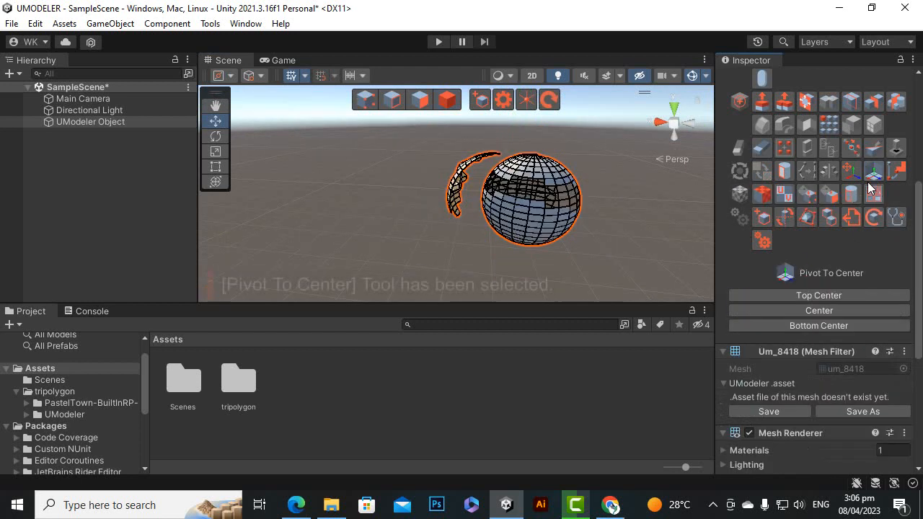
{"action": "left_click", "coordinate": [839, 325]}
{"action": "mouse_move", "coordinate": [692, 281]}
{"action": "left_mouse_down", "text": "alt"}
{"action": "mouse_move", "coordinate": [597, 173]}
{"action": "mouse_move", "coordinate": [735, 223]}
{"action": "mouse_move", "coordinate": [686, 268]}
{"action": "left_mouse_up", "text": "alt"}
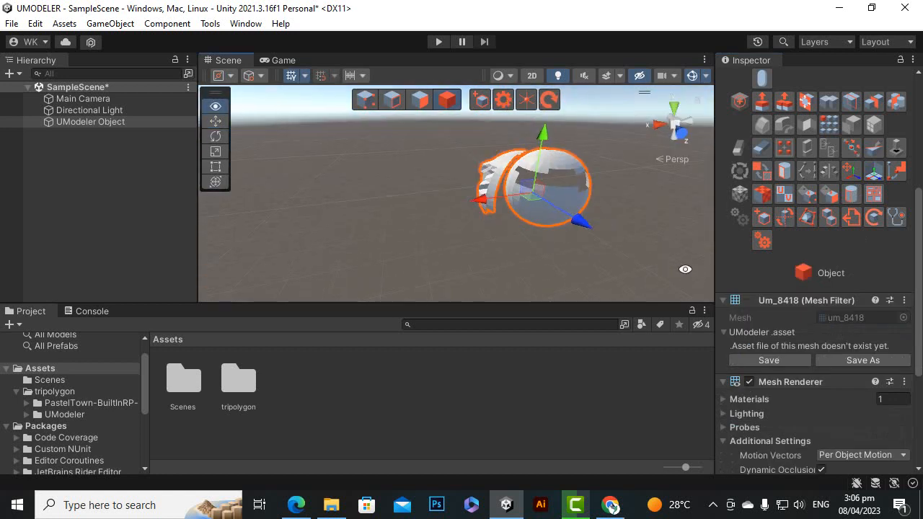
{"action": "left_click_drag", "start_coordinate": [397, 210], "coordinate": [401, 251], "text": "alt"}
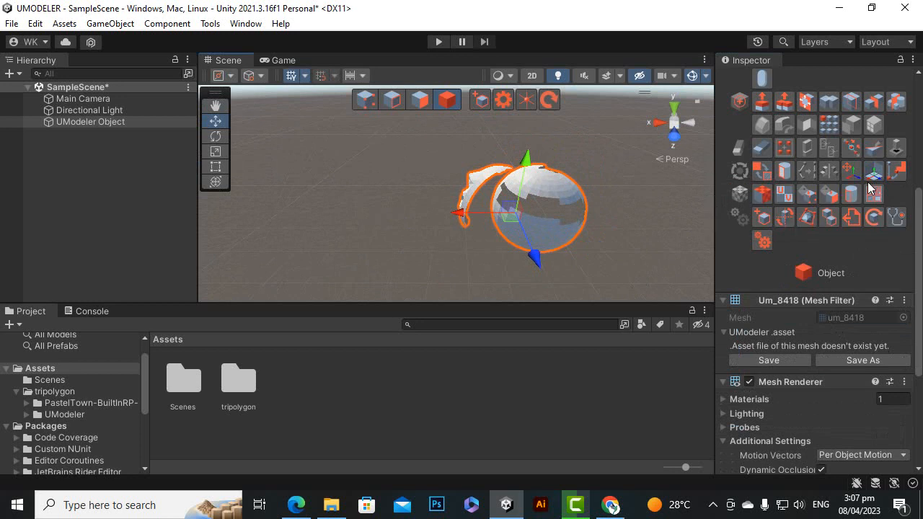
{"action": "scroll", "coordinate": [388, 178], "scroll_direction": "down", "scroll_amount": 3}
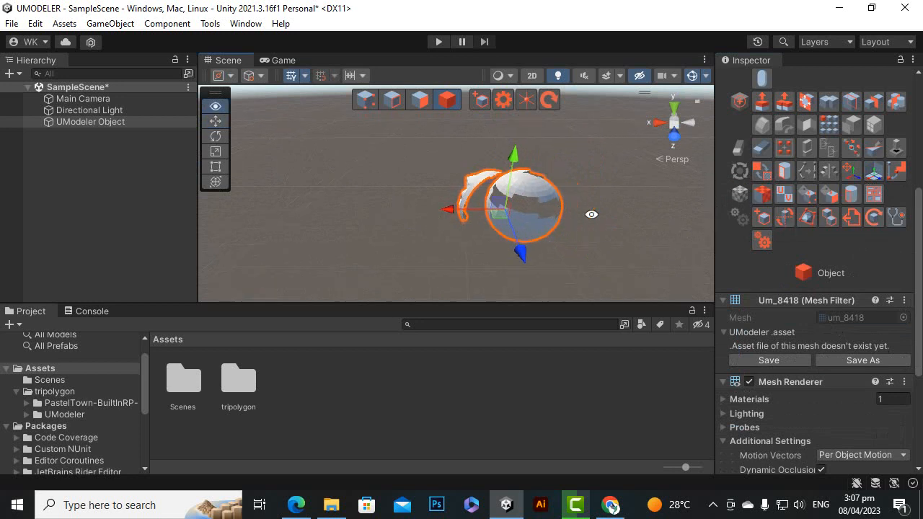
{"action": "left_click_drag", "start_coordinate": [592, 214], "coordinate": [466, 267], "text": "alt"}
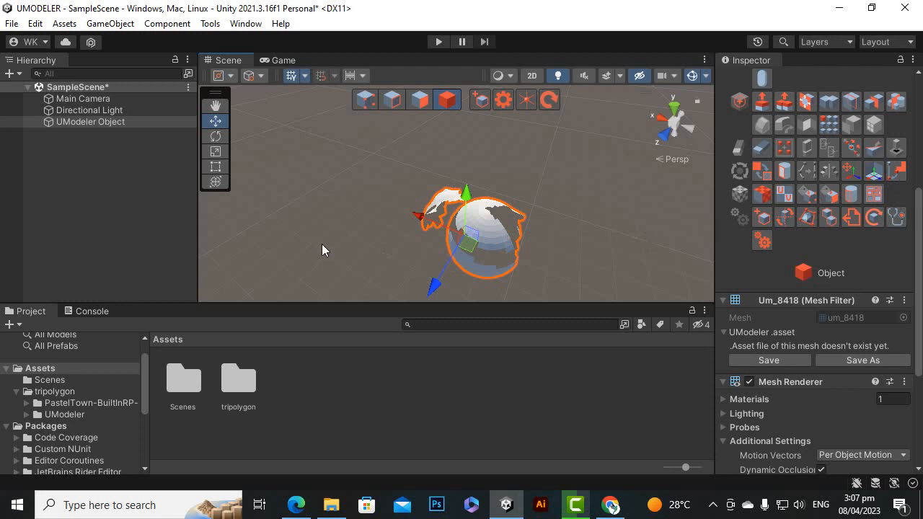
{"action": "scroll", "coordinate": [312, 263], "scroll_direction": "up", "scroll_amount": 2}
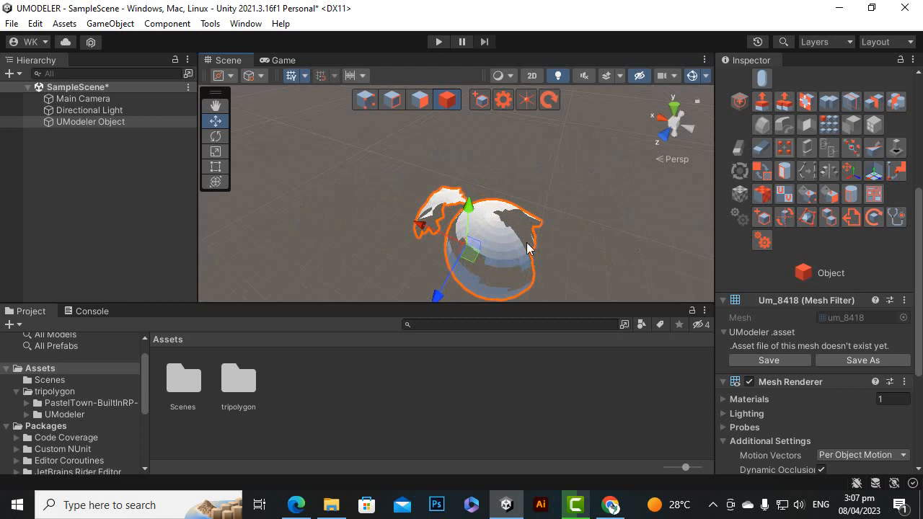
{"action": "left_click_drag", "start_coordinate": [362, 253], "coordinate": [514, 223], "text": "alt"}
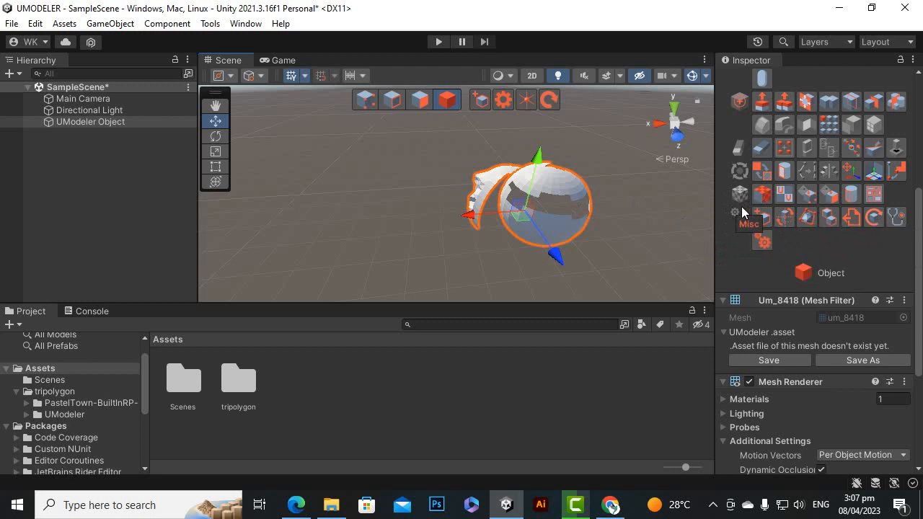
Step: Delete the UModeler Object from the scene
{"action": "left_click", "coordinate": [123, 182]}
{"action": "left_click", "coordinate": [126, 122]}
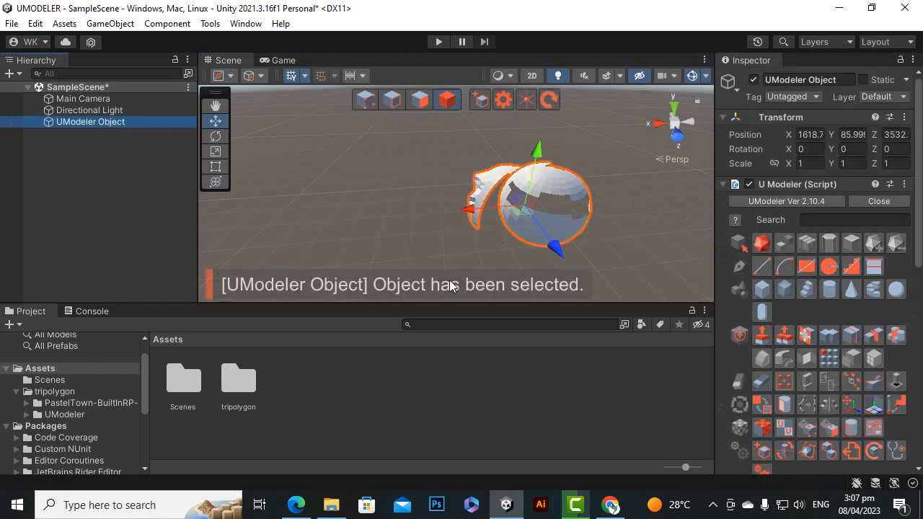
{"action": "key", "text": "Delete"}
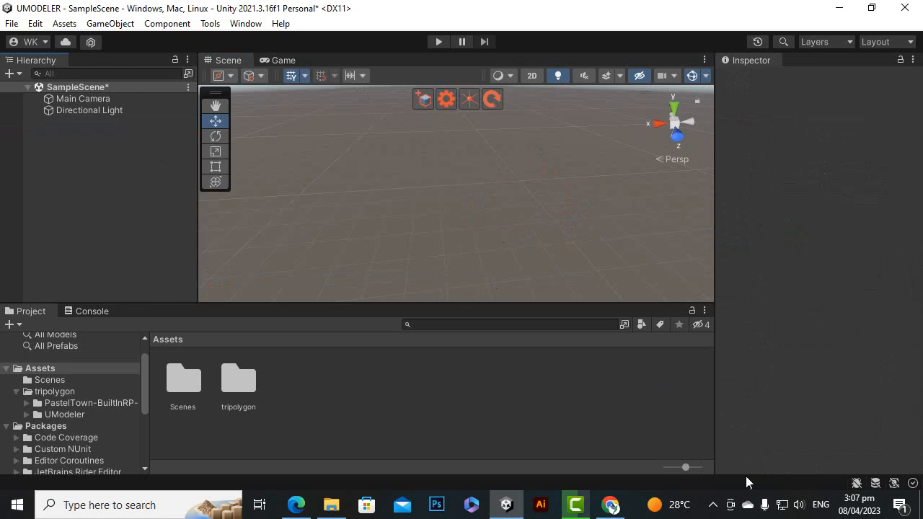
{"action": "left_click", "coordinate": [712, 504]}
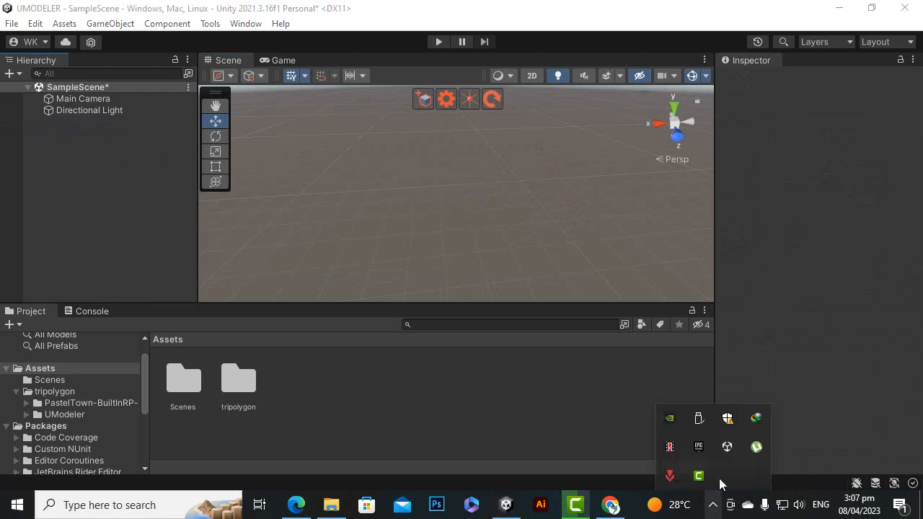